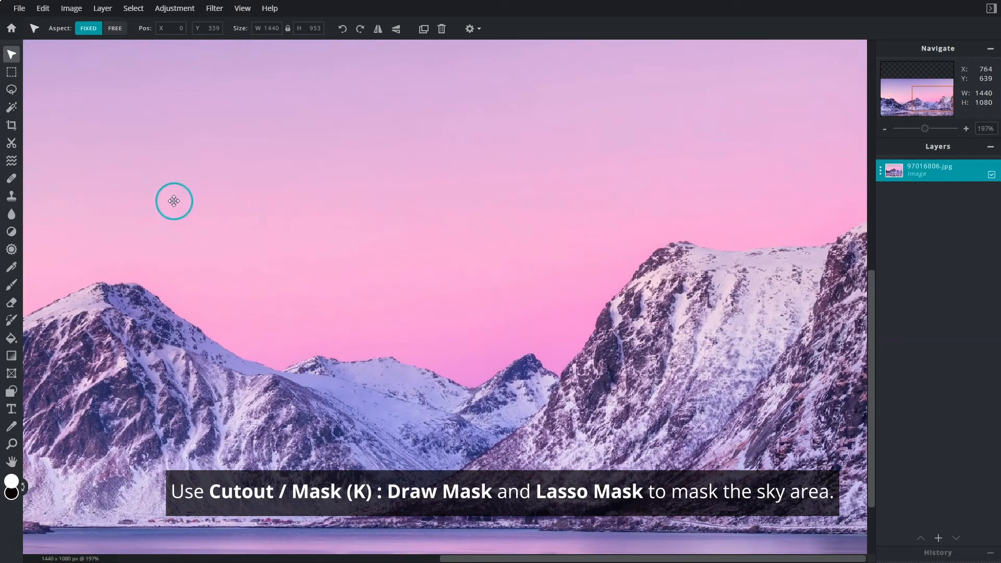
Set up a Draw Mask cutout that removes areas, using the soft 40 px brush with softness at 10%.
click(16, 150)
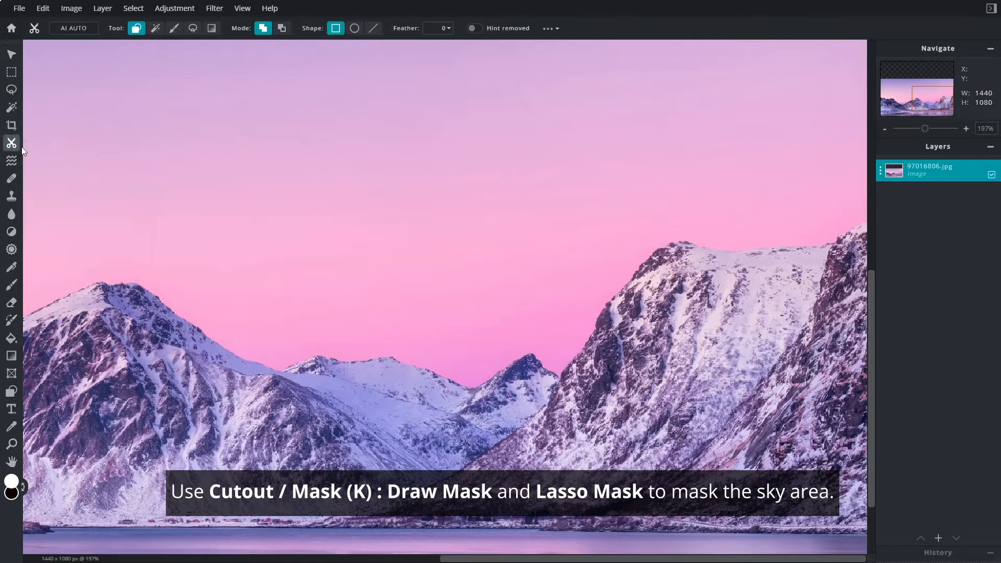
click(175, 29)
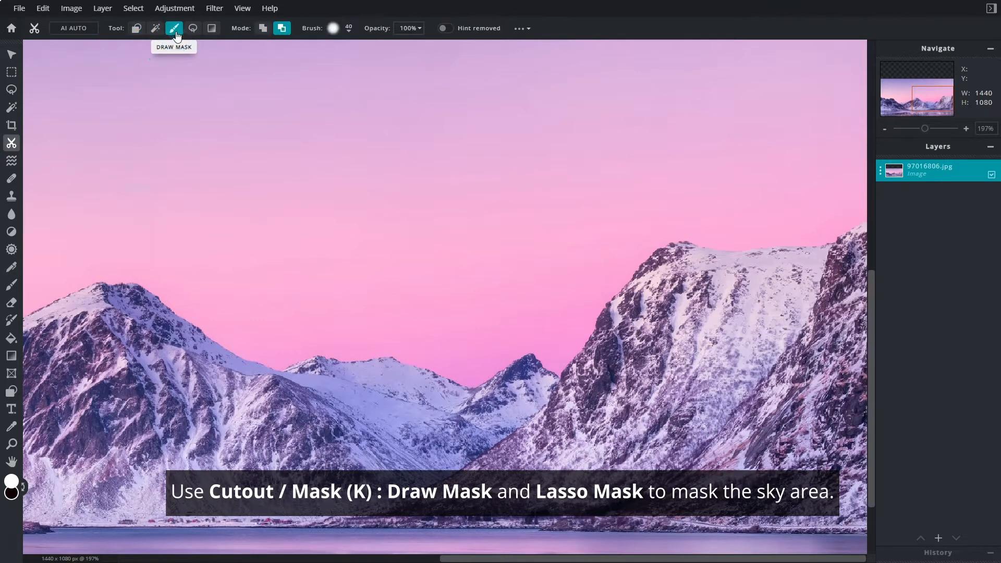
click(349, 32)
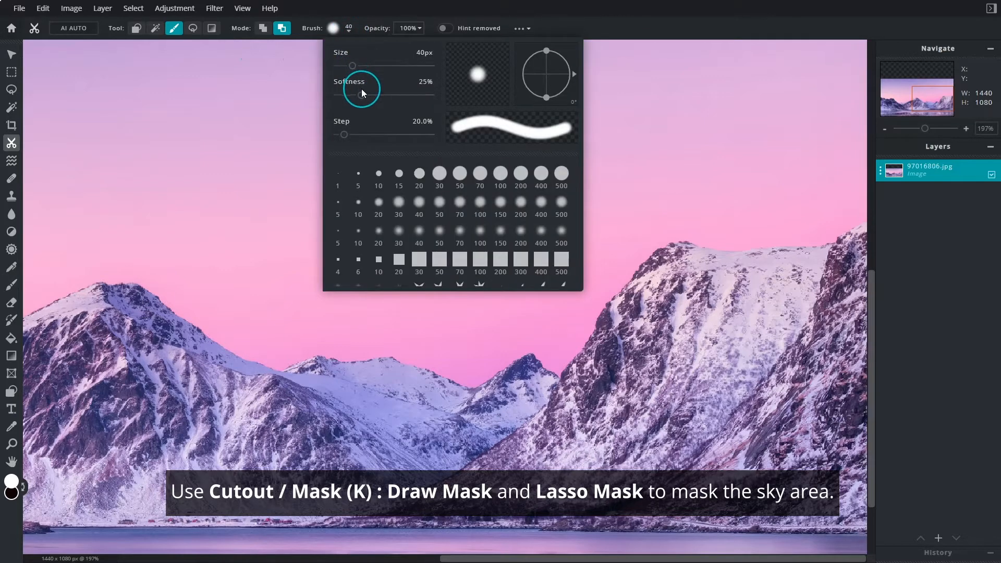
click(417, 208)
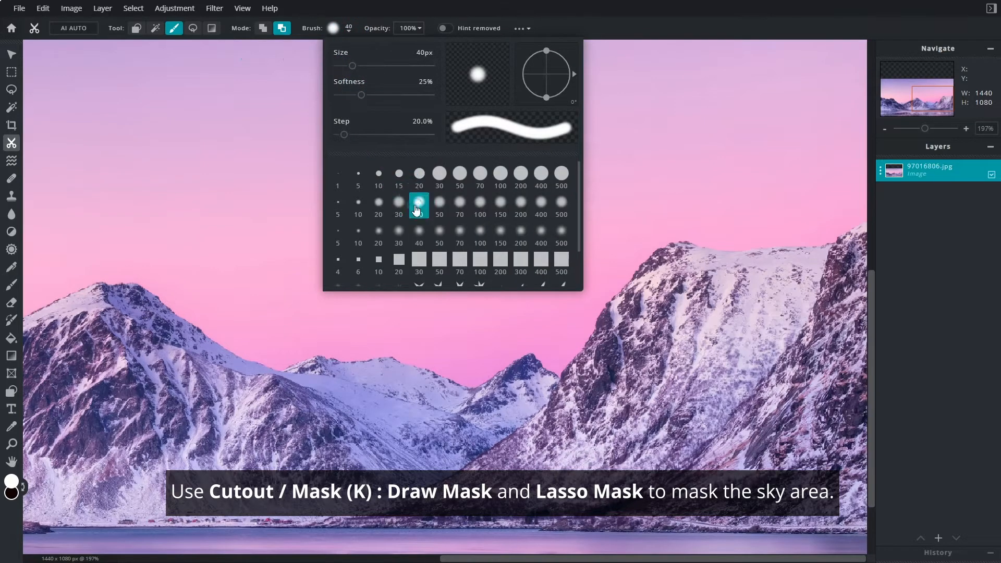
drag(361, 96, 347, 97)
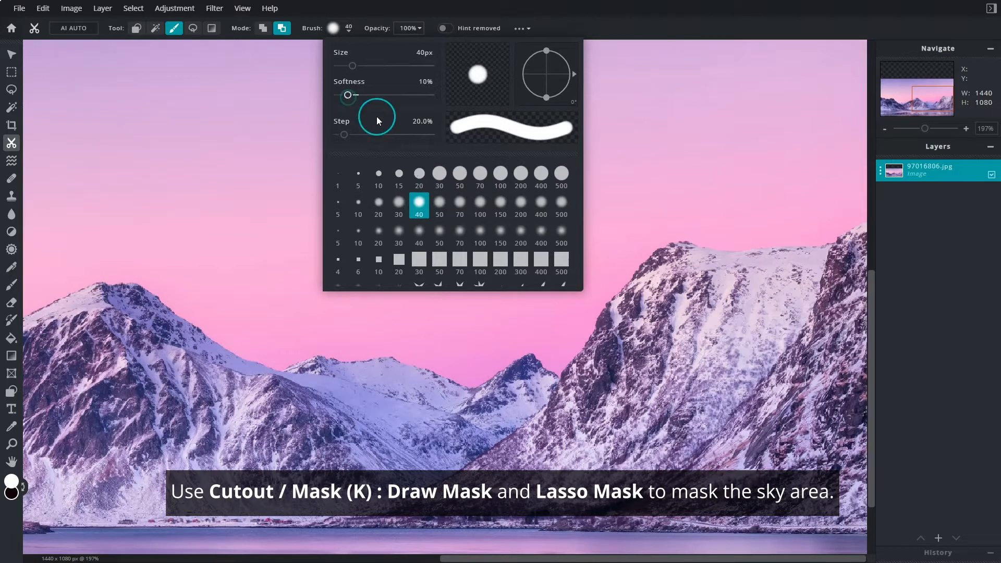
click(652, 164)
Mask out the sky edge along the right and central mountain ridges, switching to the soft 20 px brush for tight spots.
mouse_move(849, 206)
mouse_down()
mouse_move(633, 250)
mouse_move(507, 257)
mouse_up()
click(349, 32)
click(378, 207)
mouse_move(634, 242)
mouse_down()
mouse_move(558, 371)
mouse_move(455, 377)
mouse_move(351, 347)
mouse_move(240, 345)
mouse_move(148, 283)
mouse_move(62, 259)
mouse_move(147, 279)
mouse_move(256, 357)
mouse_move(545, 351)
mouse_move(586, 325)
mouse_up()
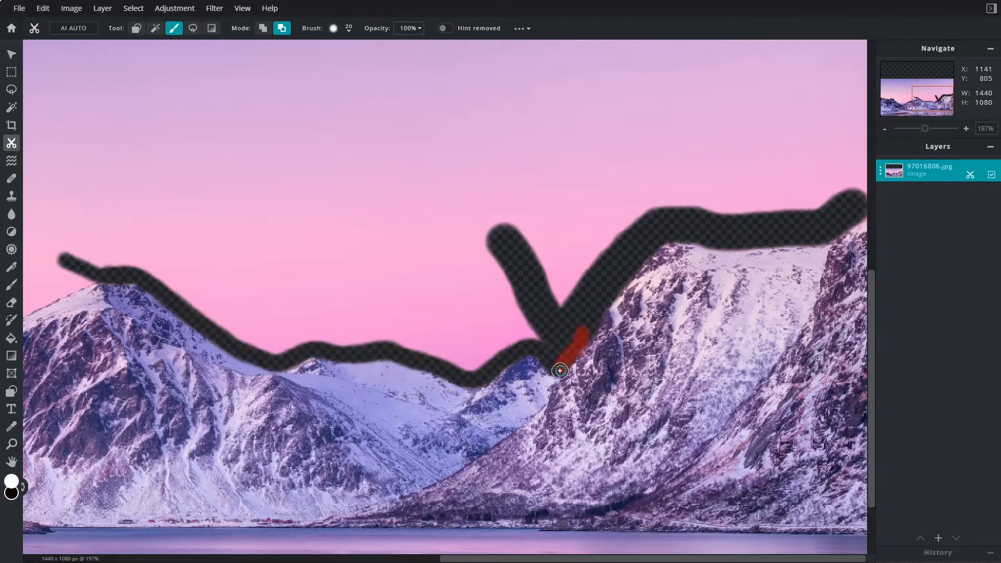
mouse_move(858, 215)
mouse_down()
mouse_move(788, 237)
mouse_move(681, 235)
mouse_move(530, 309)
mouse_move(383, 339)
mouse_move(323, 335)
mouse_move(223, 249)
mouse_move(144, 261)
mouse_move(28, 234)
mouse_up()
Continue masking out the sky edge along the remaining ridgeline to the photo's left side.
scroll(677, 235, left, 10)
drag(33, 233, 200, 231)
drag(128, 255, 30, 217)
mouse_move(44, 221)
mouse_down()
mouse_move(113, 248)
mouse_move(298, 247)
mouse_move(373, 321)
mouse_up()
mouse_move(264, 248)
mouse_down()
mouse_move(299, 258)
mouse_move(374, 331)
mouse_move(434, 334)
mouse_up()
mouse_move(432, 329)
mouse_down()
mouse_move(284, 313)
mouse_move(594, 211)
mouse_up()
drag(554, 226, 491, 263)
drag(600, 232, 430, 241)
mouse_move(419, 218)
mouse_down()
mouse_move(609, 304)
mouse_move(852, 296)
mouse_move(688, 368)
mouse_up()
Mask out the remaining sky above the painted ridgeline with Lasso Mask and apply the mask permanently.
scroll(725, 285, down, 6)
click(193, 28)
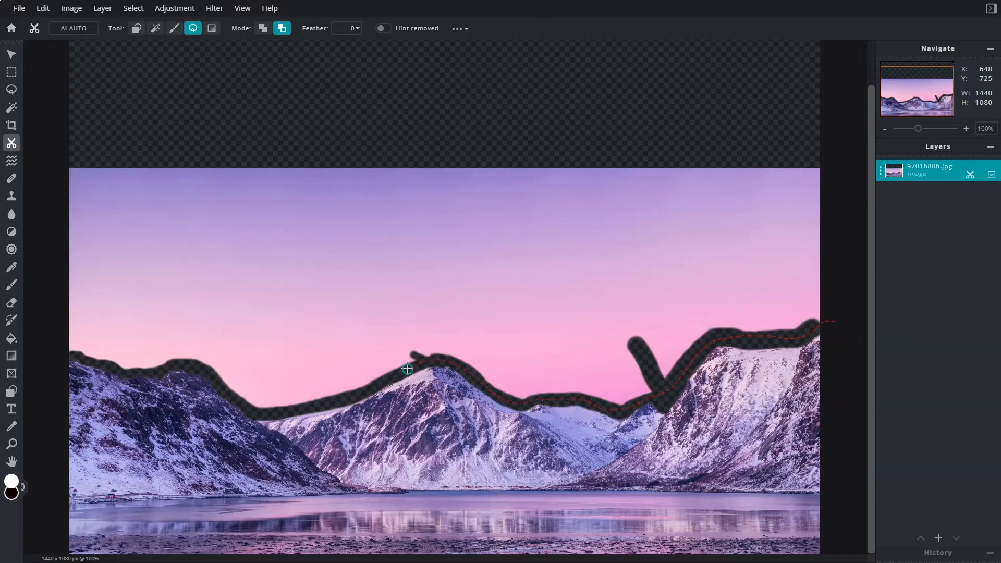
mouse_move(80, 357)
mouse_down()
mouse_move(521, 109)
mouse_move(835, 315)
mouse_up()
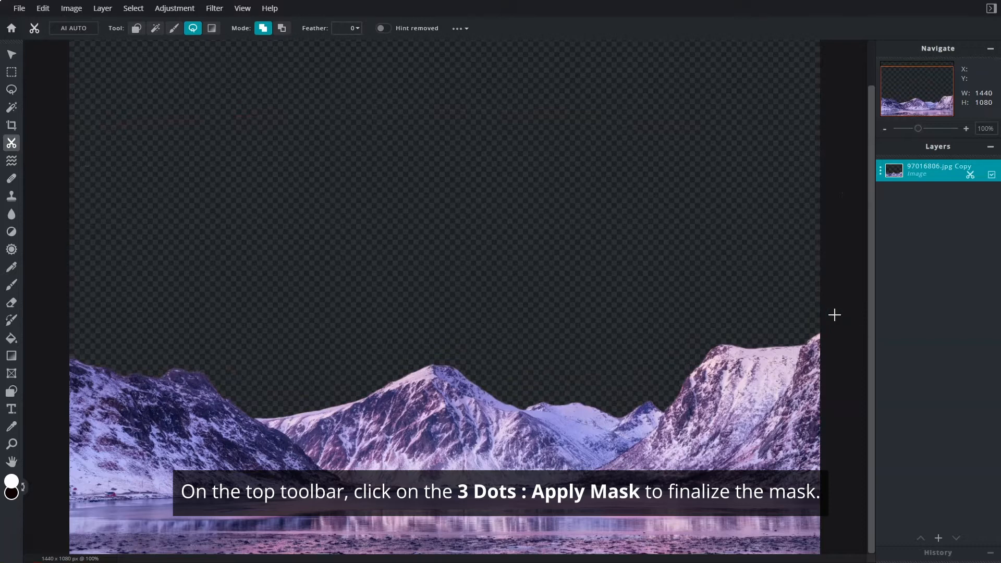
click(464, 30)
click(450, 84)
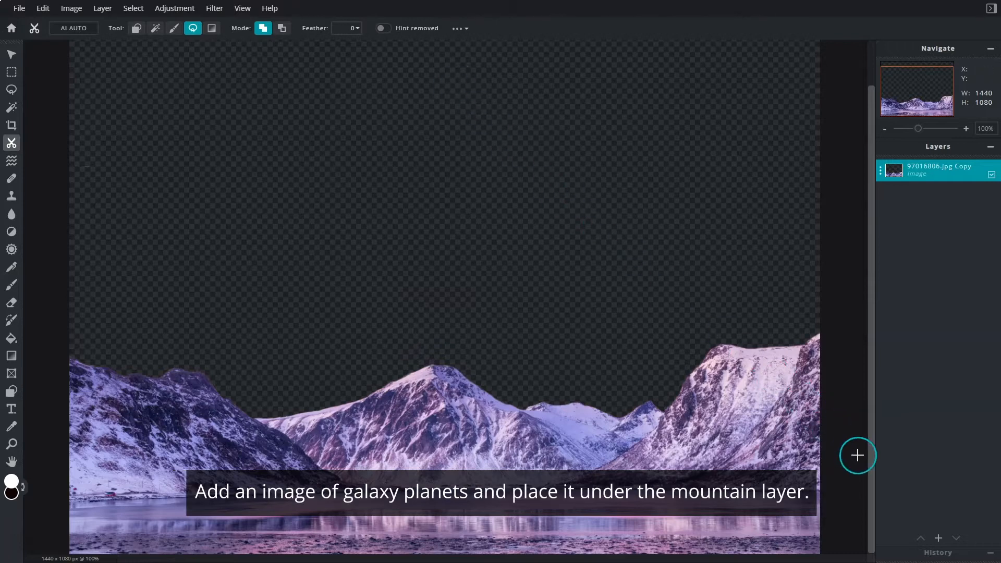
Add the galaxy picture 81628841.jpg as an image layer and place it beneath the mountain layer.
click(939, 540)
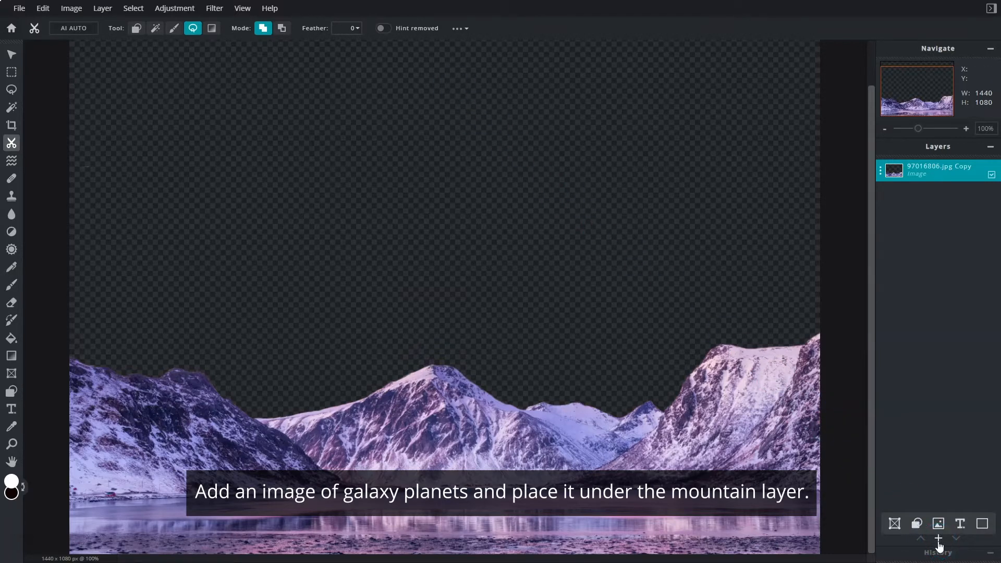
click(938, 541)
click(453, 276)
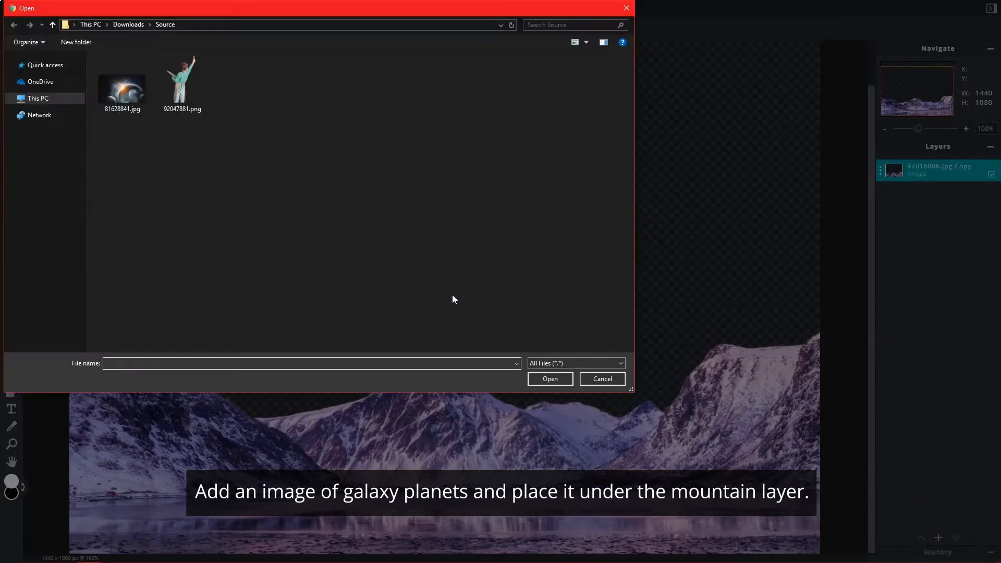
click(131, 97)
click(568, 383)
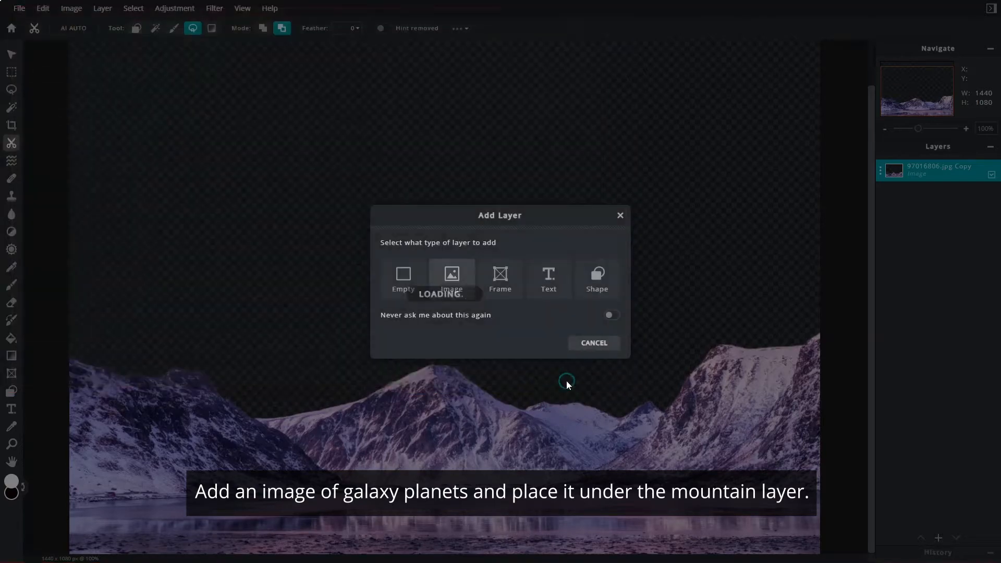
drag(947, 170, 950, 195)
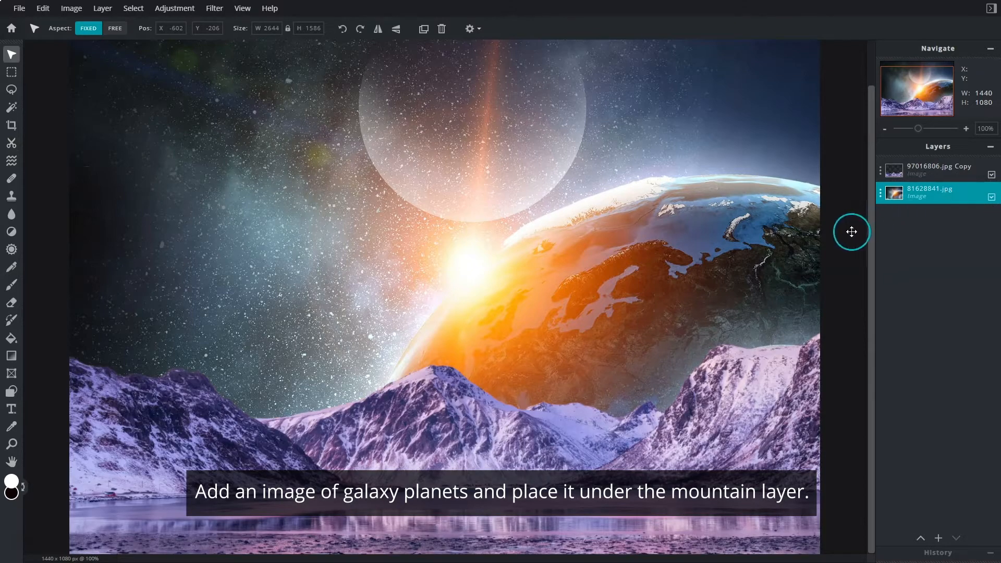
Scale the galaxy image down to about 1491 × 894 px and position it to fill the sky behind the mountains.
scroll(850, 235, down, 5)
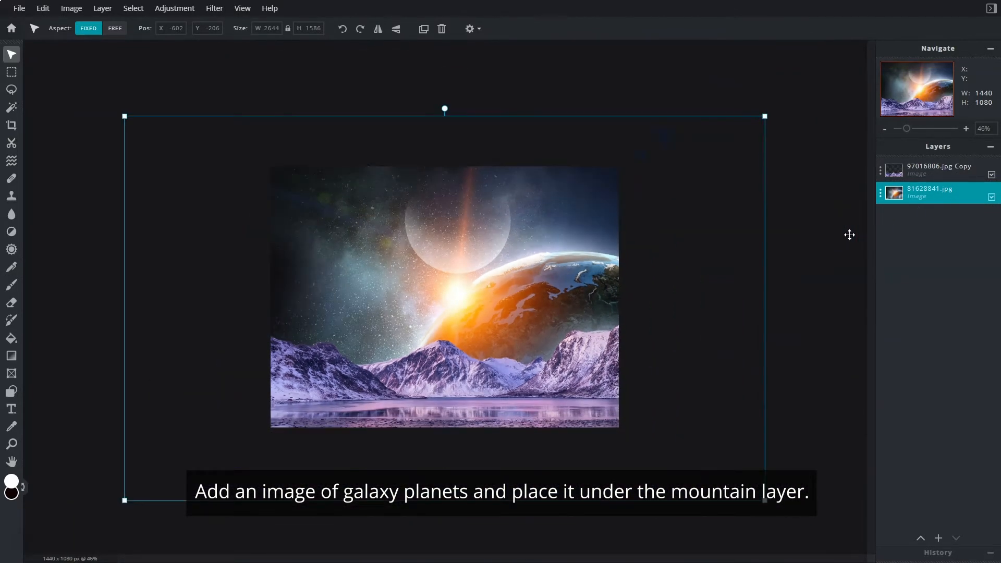
drag(765, 498, 660, 419)
drag(123, 102, 230, 165)
drag(632, 242, 640, 203)
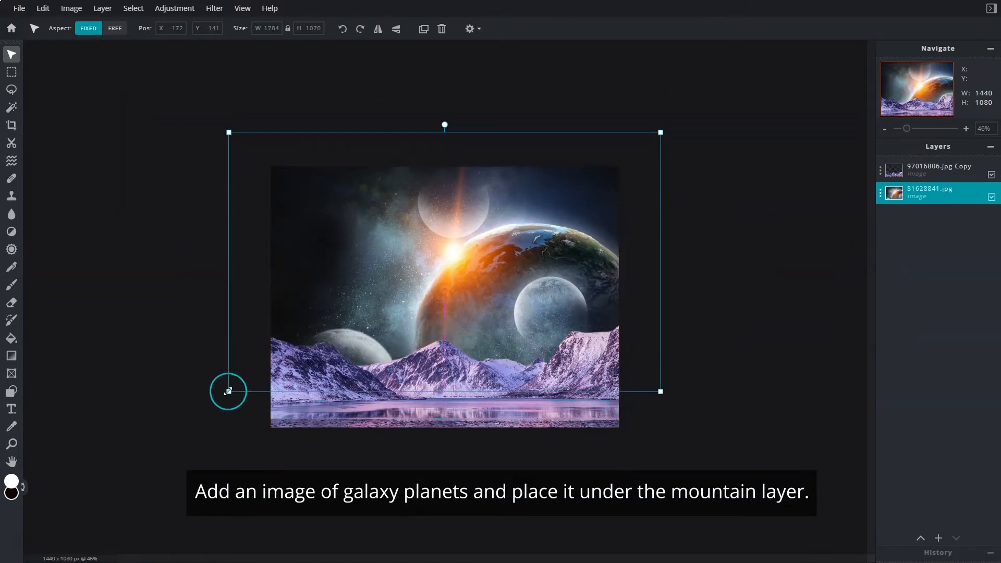
drag(226, 390, 246, 381)
drag(662, 376, 638, 381)
drag(600, 147, 624, 149)
drag(248, 155, 259, 156)
Adjust the galaxy layer's midtones with Color Balance, setting red to 23 and green to -19 and raising blue.
scroll(474, 284, up, 5)
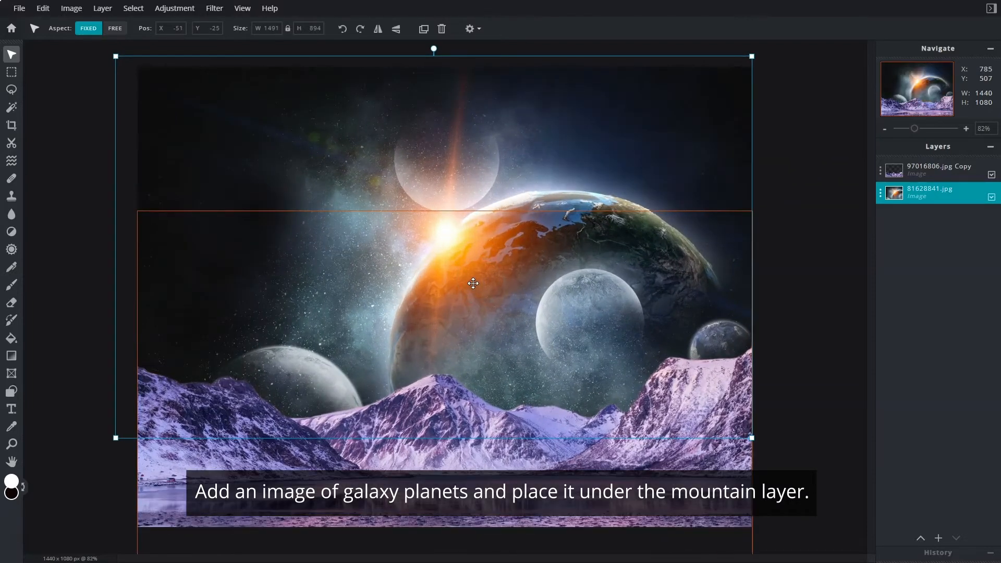
click(185, 8)
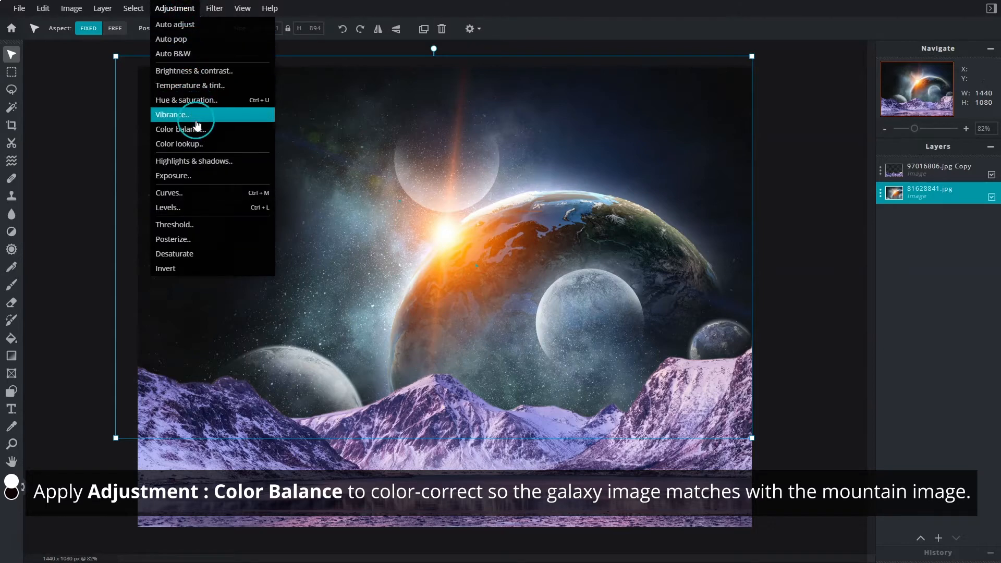
click(231, 138)
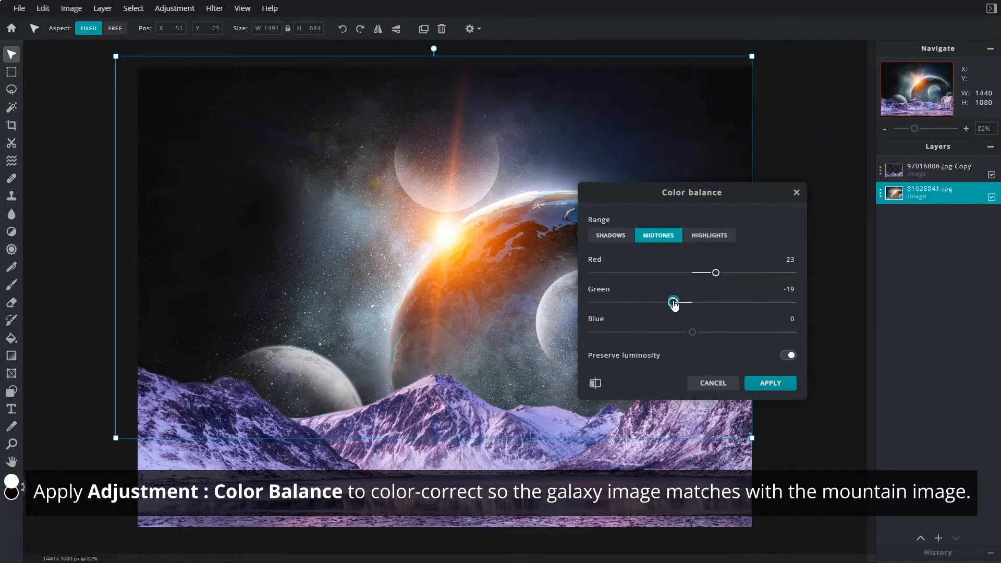
drag(693, 332, 717, 333)
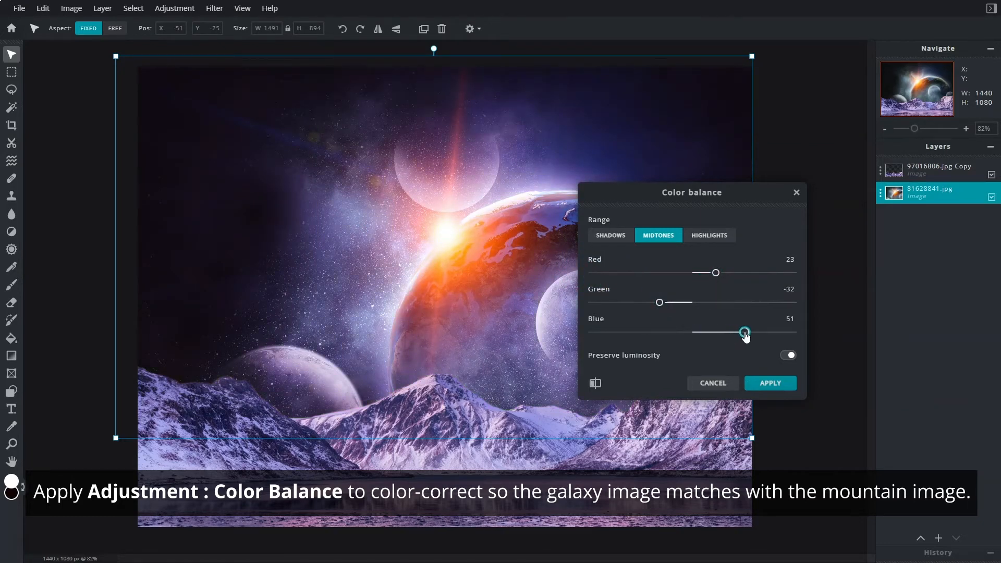
Set the Color Balance highlights to red 2 and blue -9, the shadows to red -7 and blue 8, and apply the adjustment.
click(730, 239)
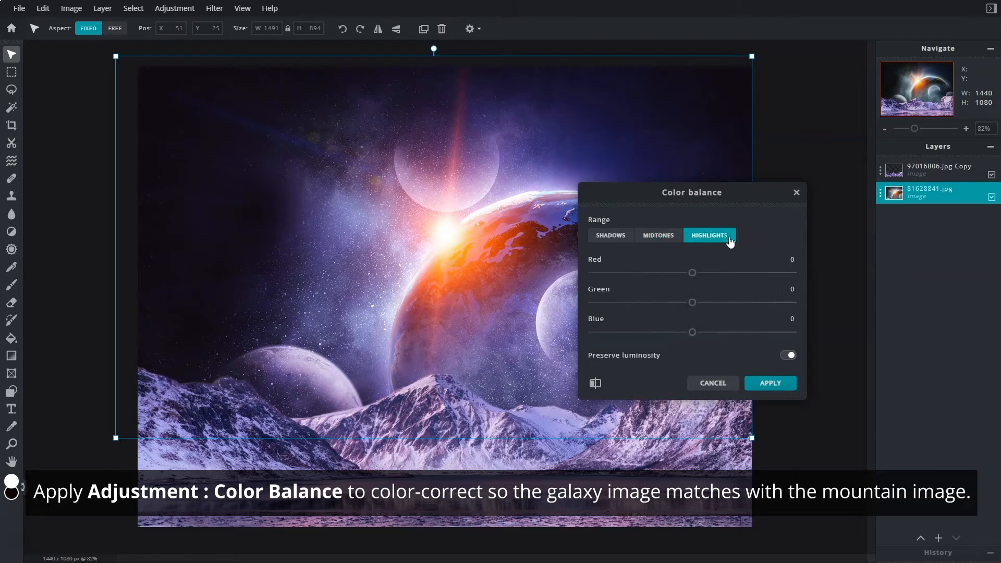
click(614, 235)
click(689, 273)
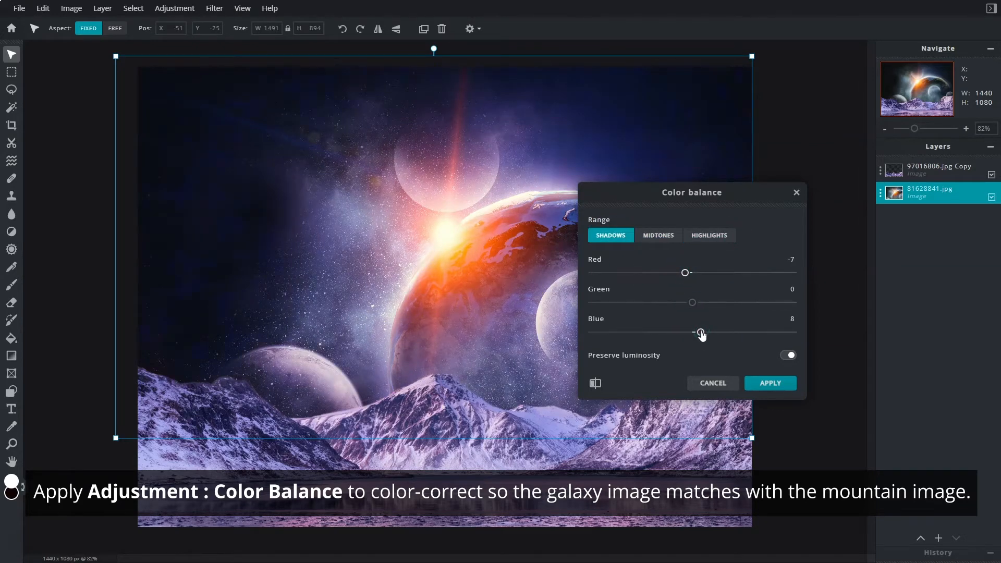
click(771, 383)
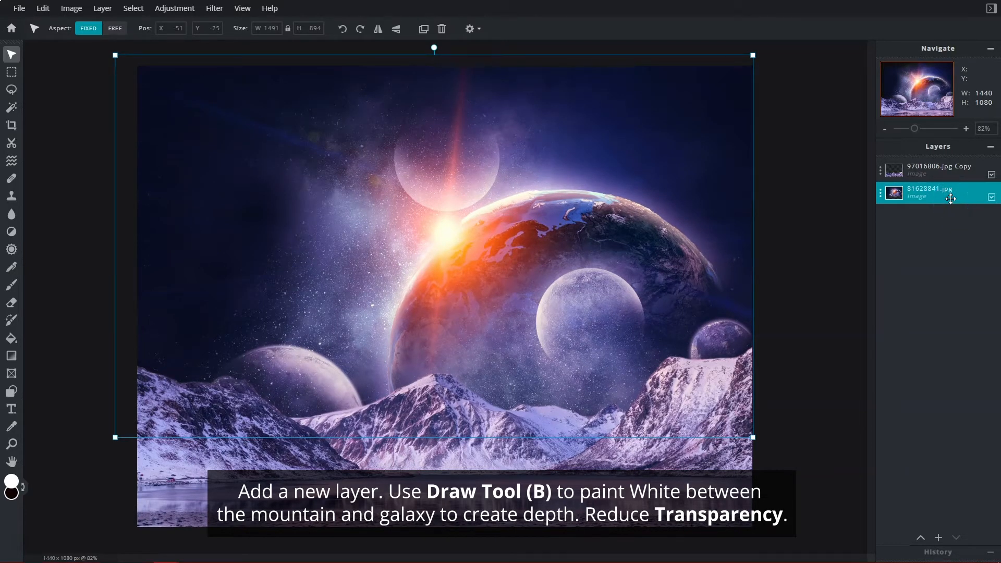
Add an empty layer above the galaxy image and set the Draw brush size to 610 px.
click(939, 538)
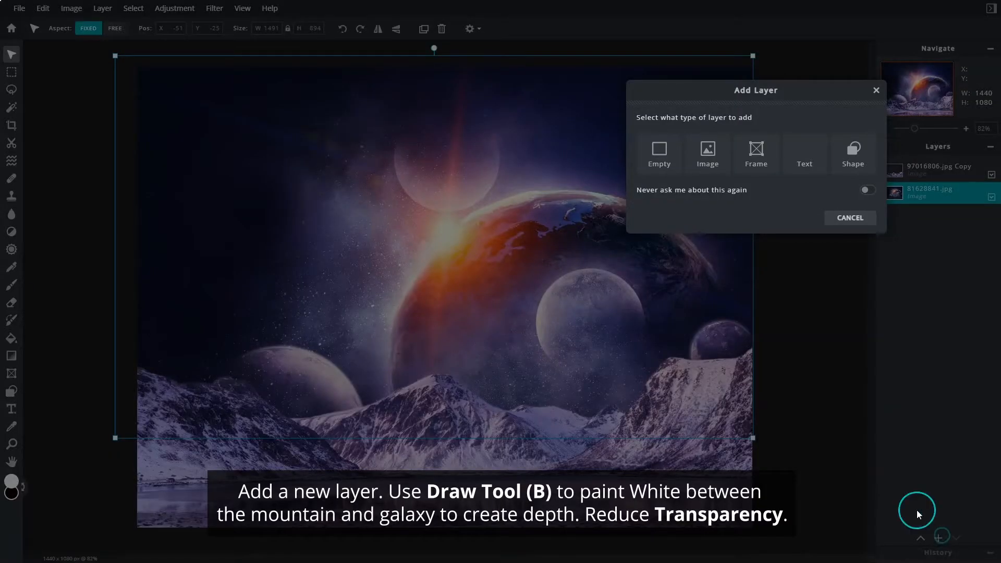
click(658, 154)
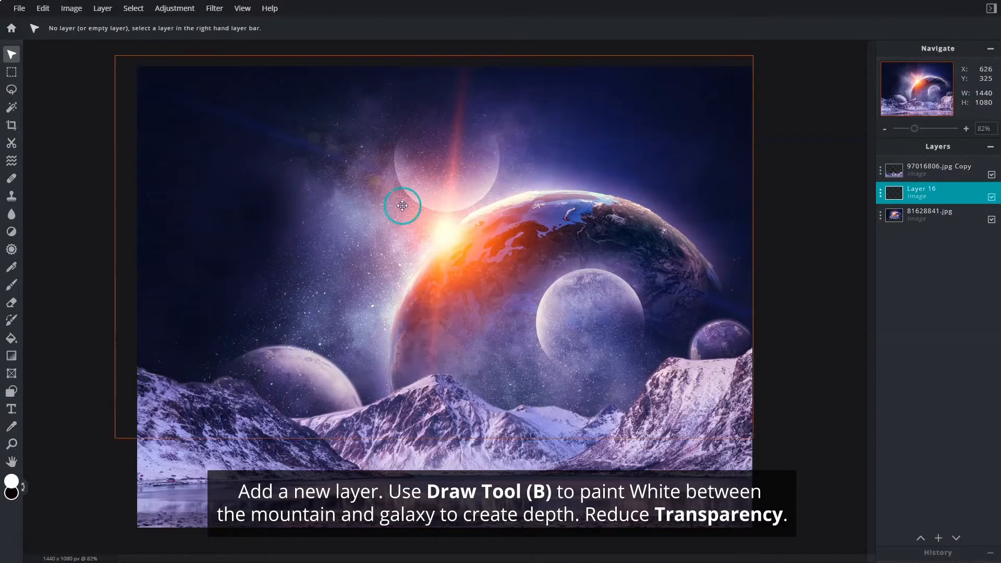
click(11, 286)
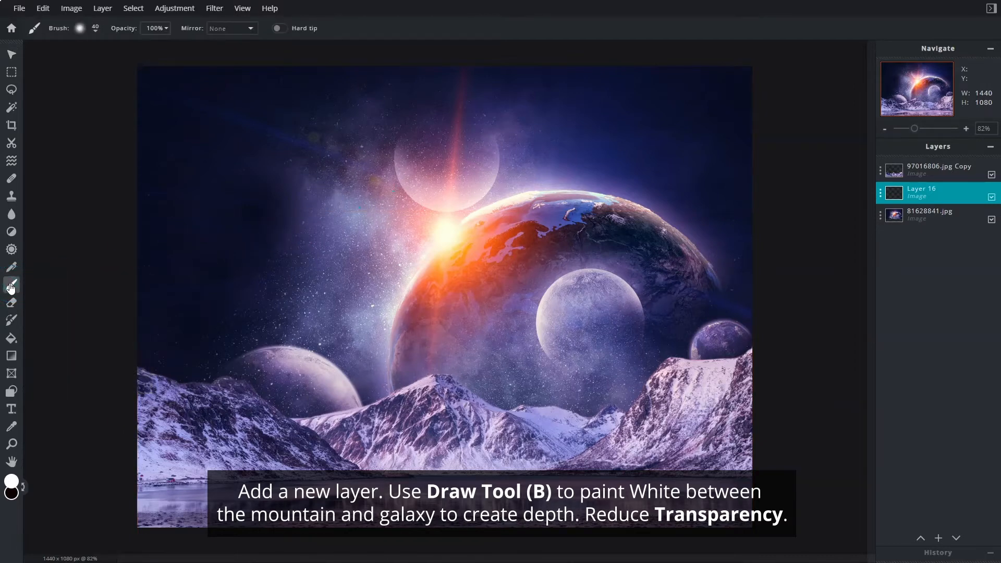
click(96, 32)
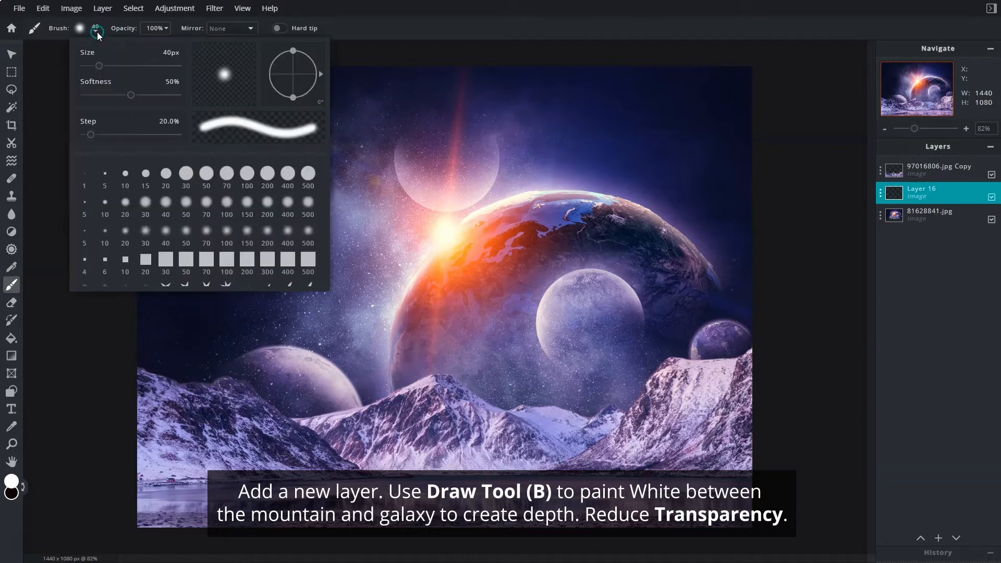
drag(100, 67, 127, 69)
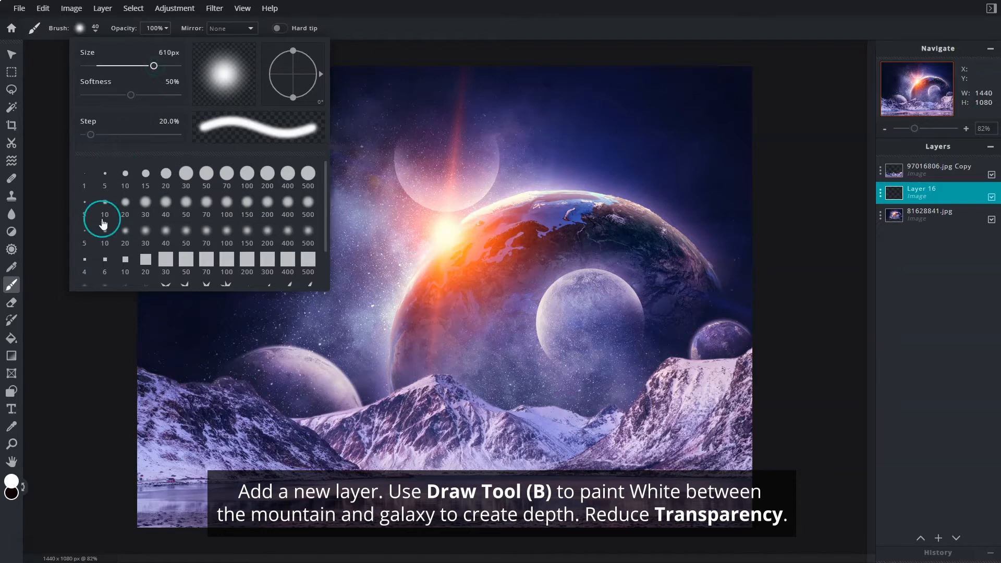
click(84, 354)
Paint a white haze on the new layer along the mountain ridgeline and reduce the layer's transparency setting to 20.
scroll(115, 372, down, 1)
mouse_move(139, 380)
mouse_down()
mouse_move(223, 410)
mouse_move(334, 424)
mouse_move(723, 388)
mouse_up()
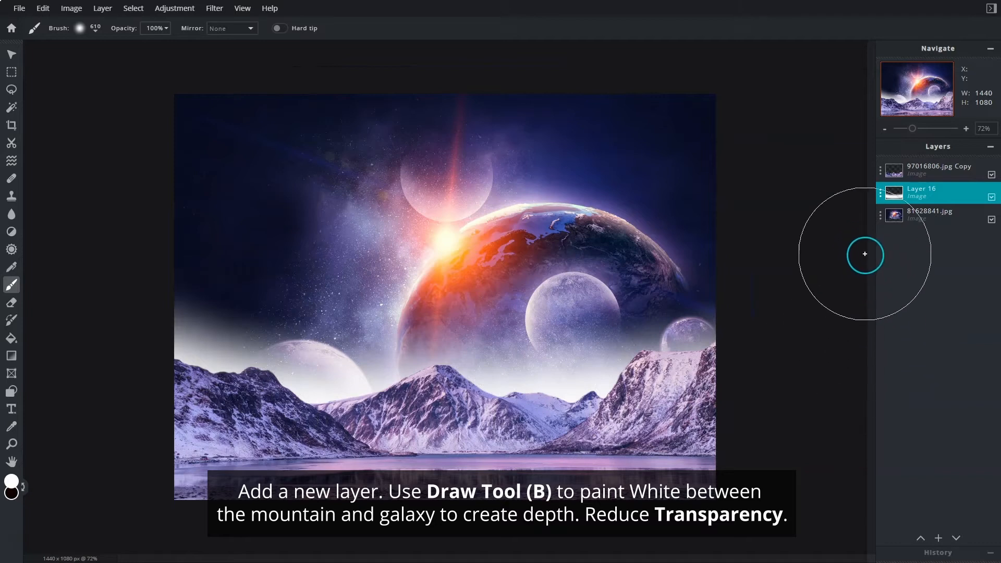
click(897, 193)
drag(879, 270, 797, 276)
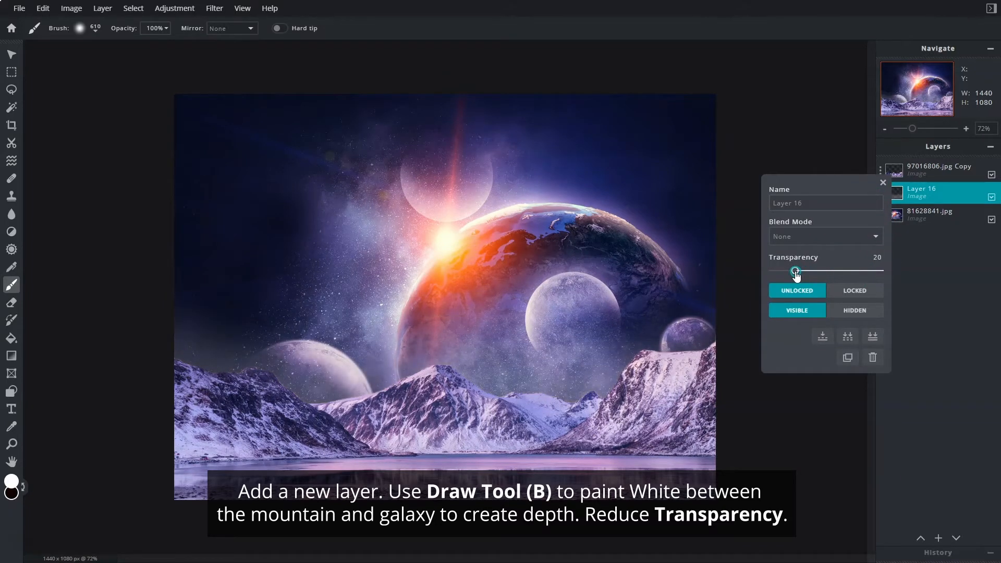
click(883, 183)
Merge the mountain layer down through the haze and galaxy layers to combine everything into one layer.
click(915, 172)
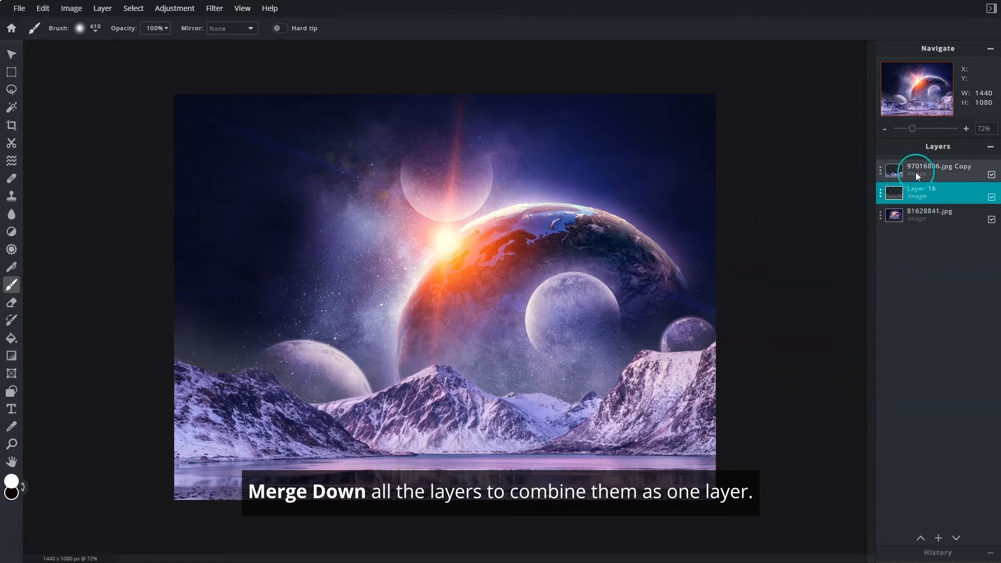
click(885, 176)
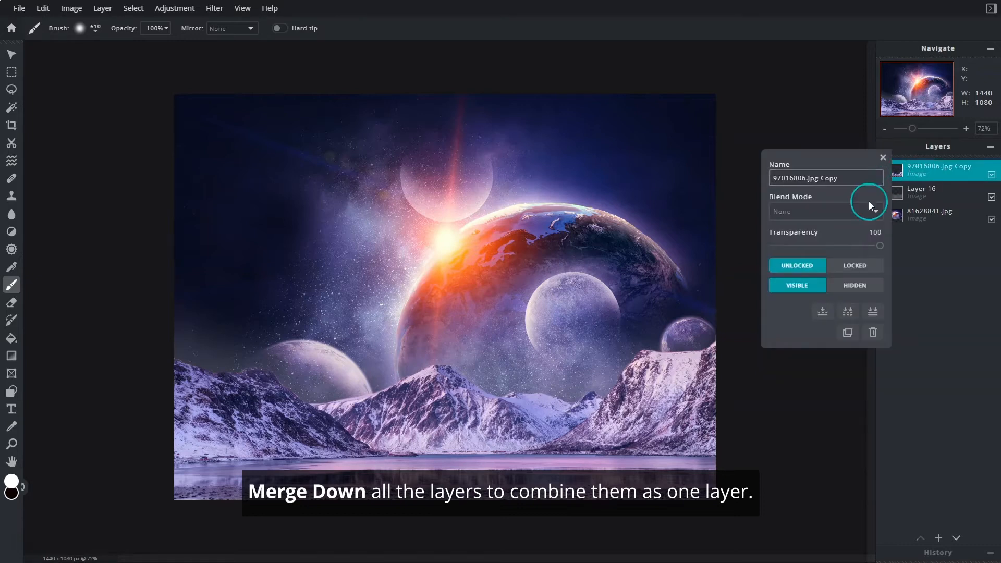
click(829, 313)
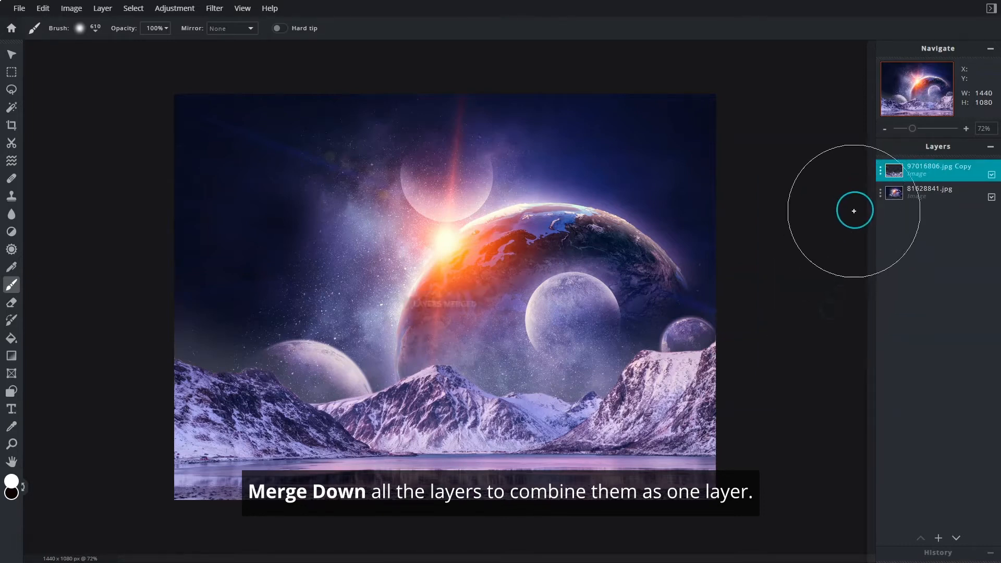
click(879, 176)
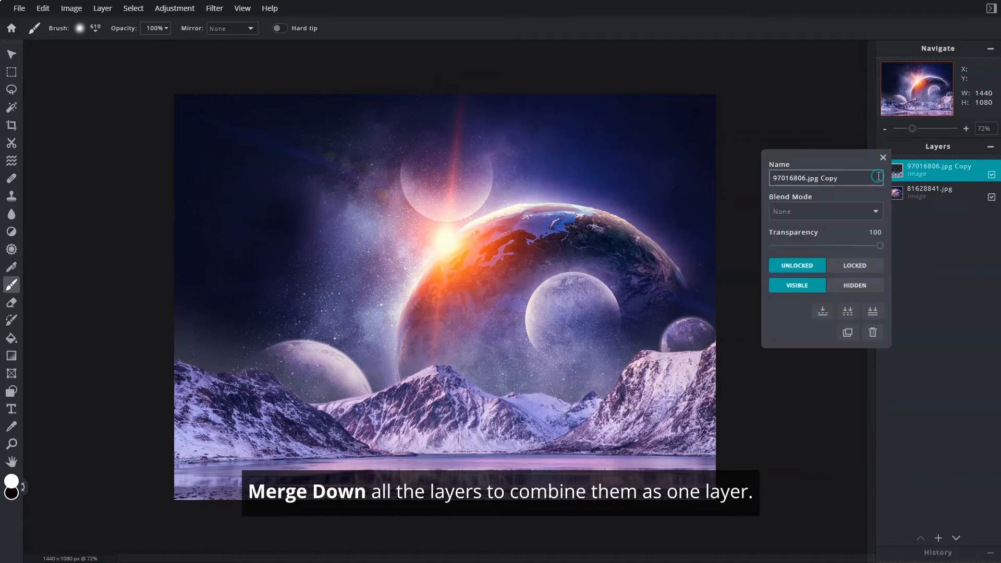
click(829, 312)
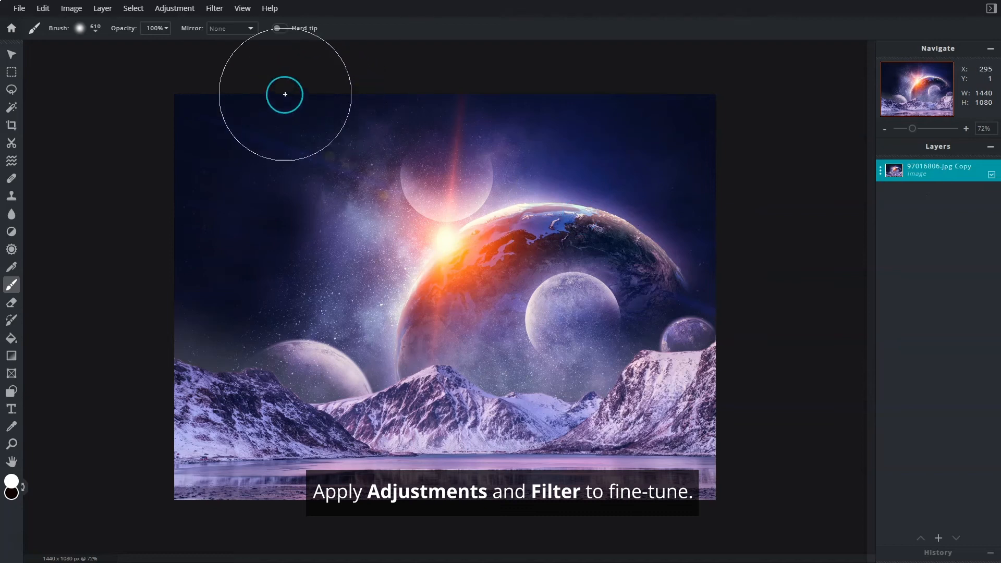
Apply a Temperature & tint adjustment to the merged image with temperature 11 and tint -13.
click(178, 11)
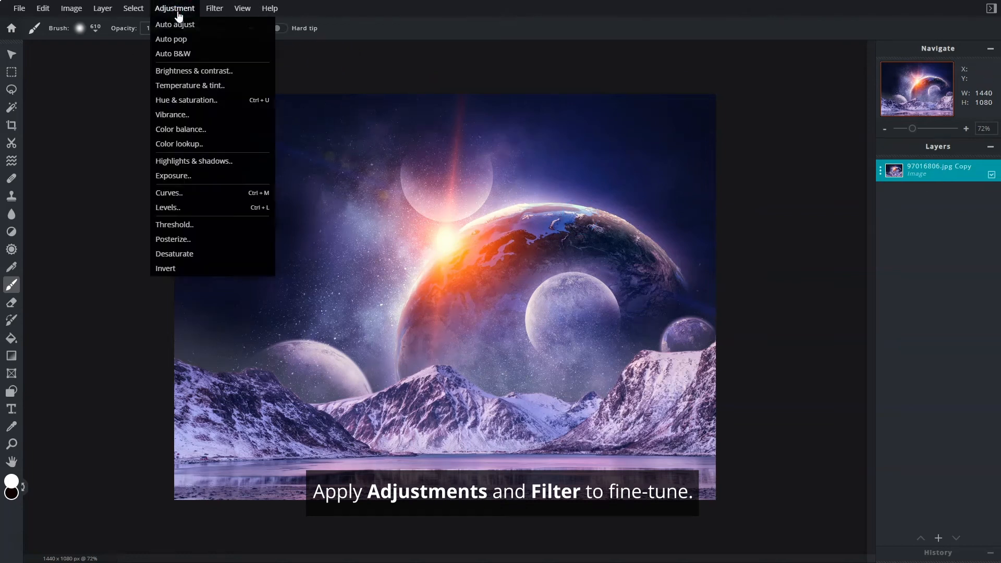
click(243, 86)
drag(757, 169, 757, 170)
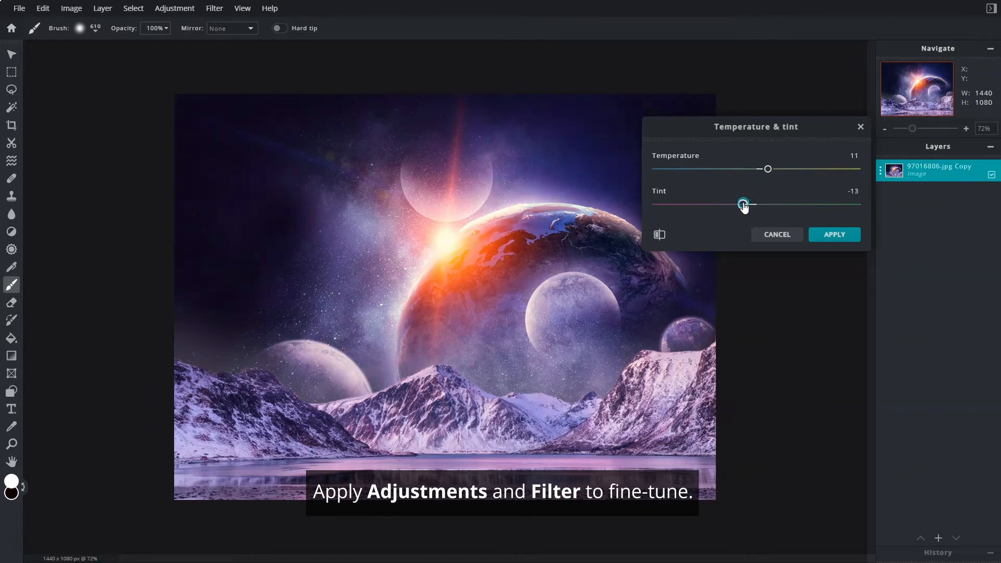
click(836, 238)
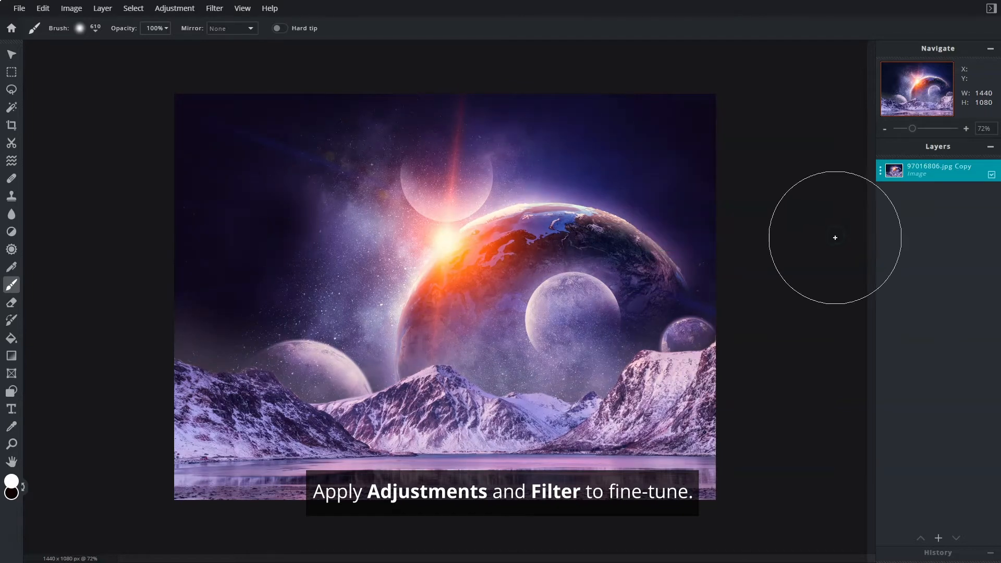
Apply a Highlights & shadows adjustment with highlights 24 and shadows -52.
click(172, 10)
click(239, 162)
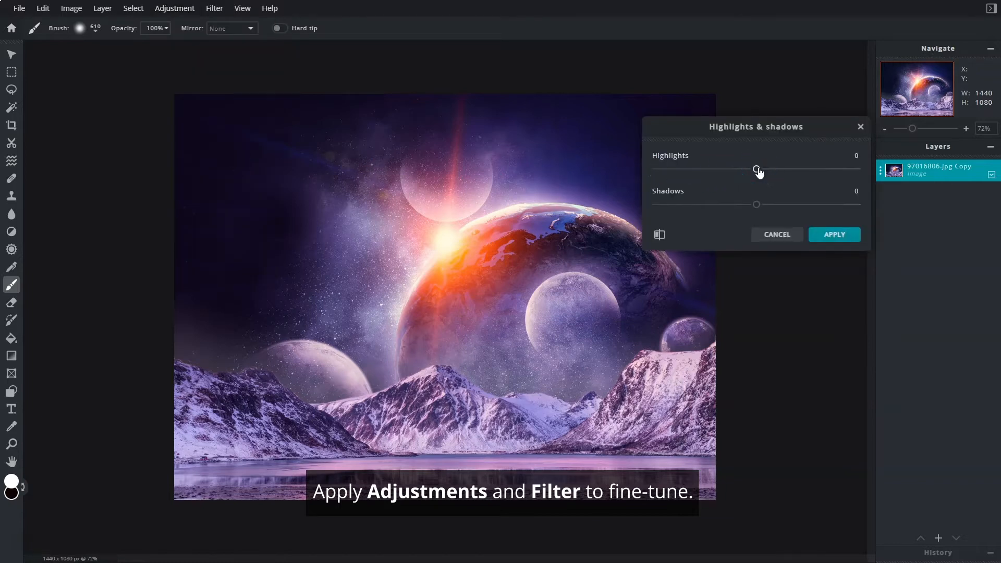
drag(757, 205, 735, 205)
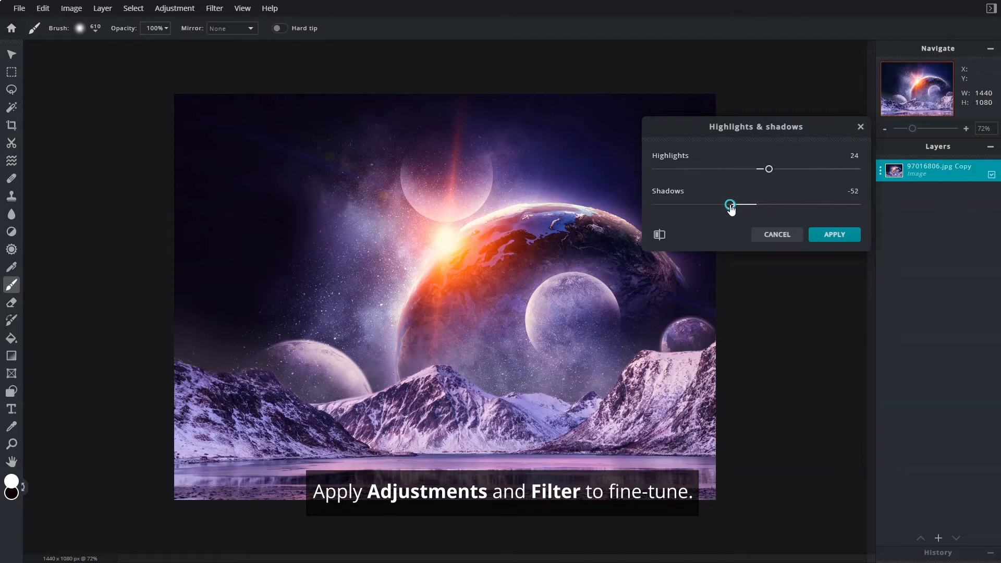
click(849, 236)
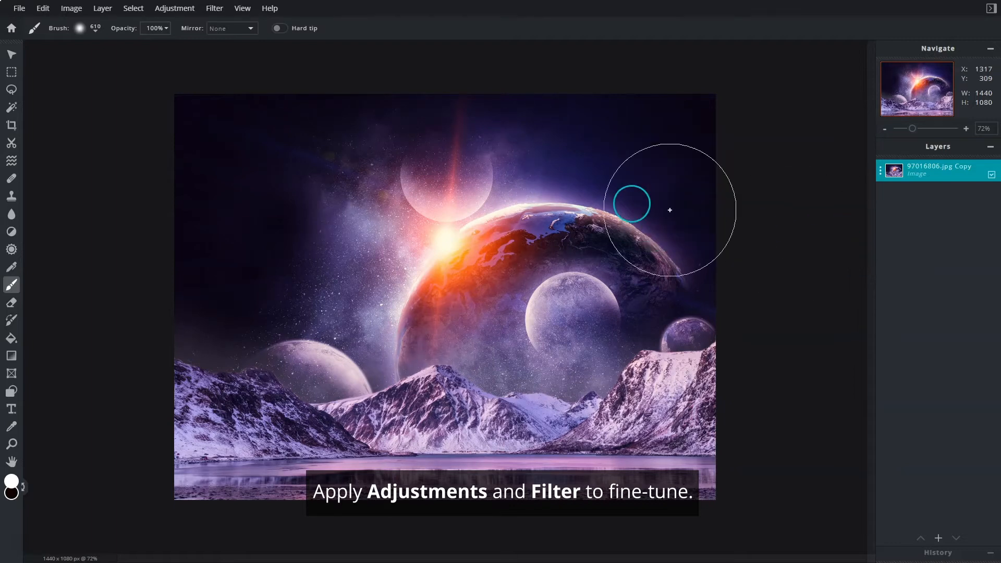
Darken the edges of the image with a Vignette filter set to an amount of 90.
click(215, 8)
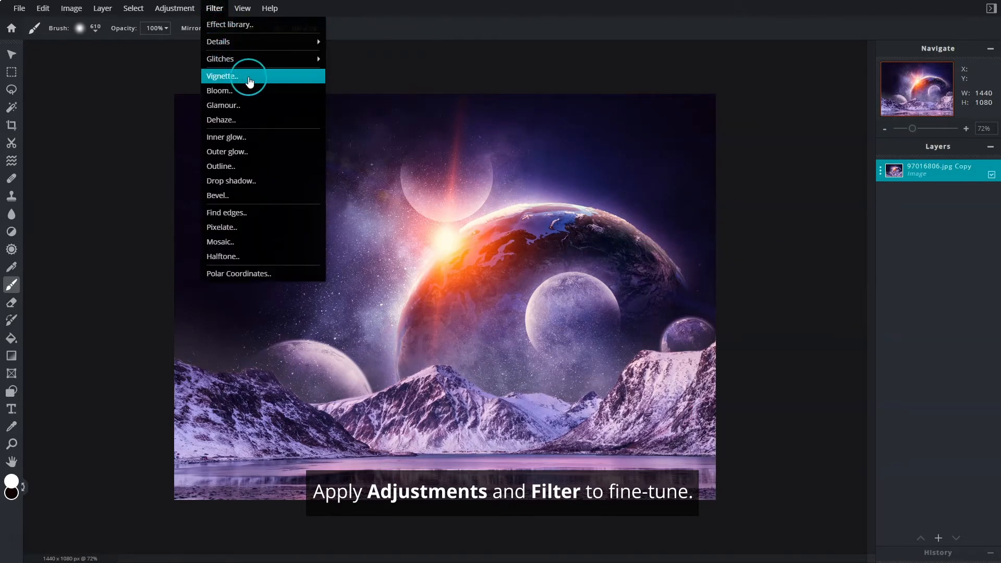
click(294, 77)
drag(736, 179, 840, 180)
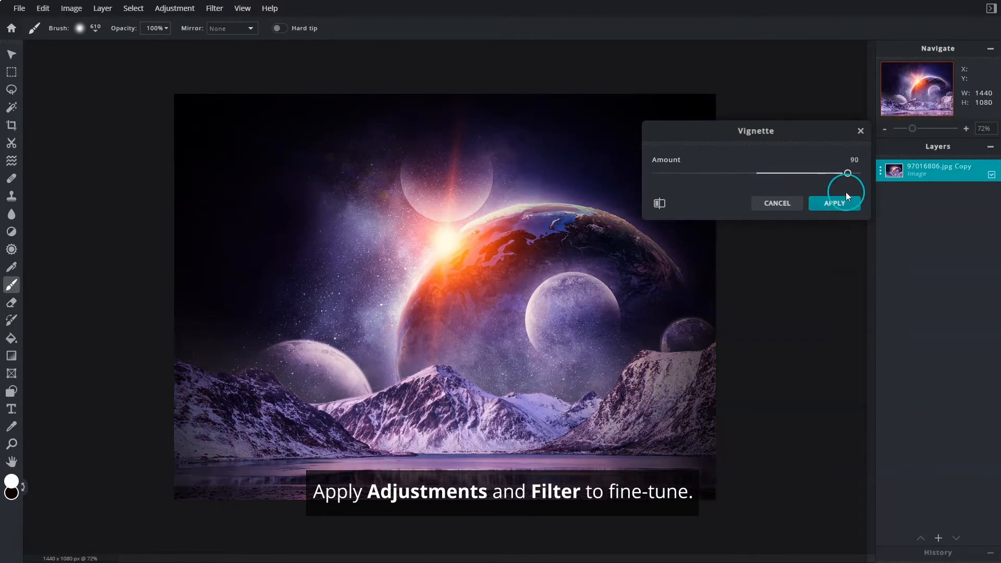
click(848, 211)
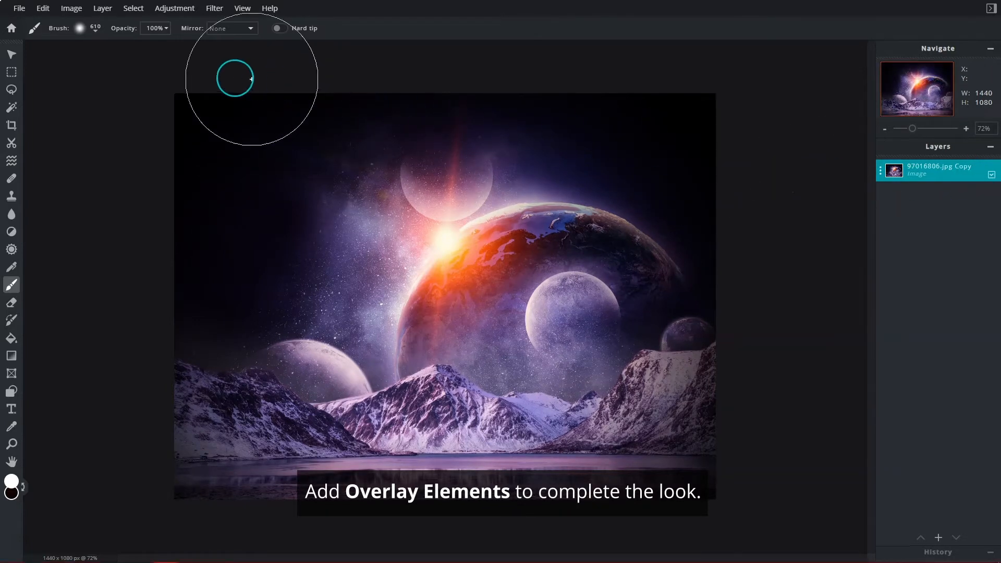
Browse the elements library and add a dark overlay element with red and coloured bokeh lights over the image.
click(19, 9)
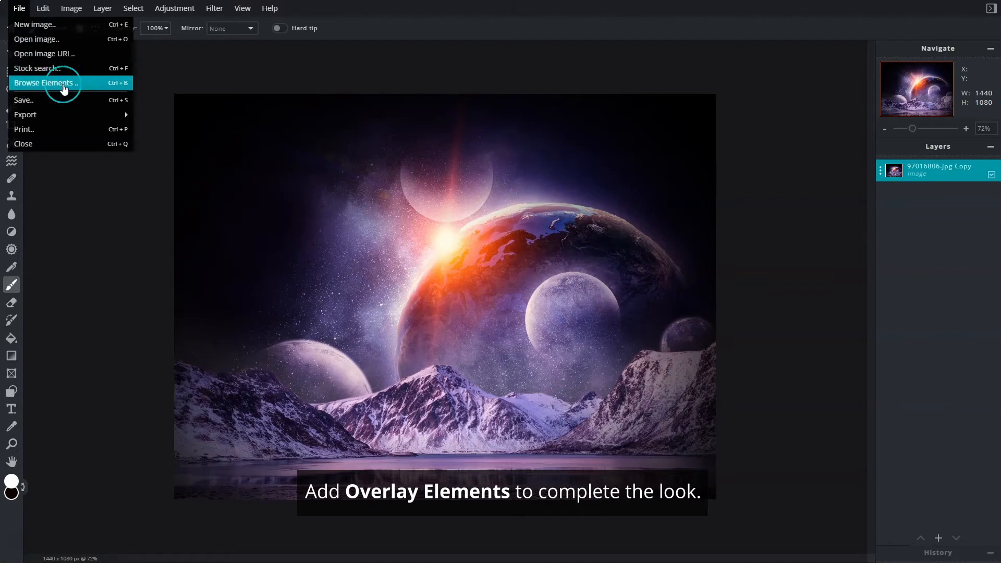
click(94, 83)
click(699, 104)
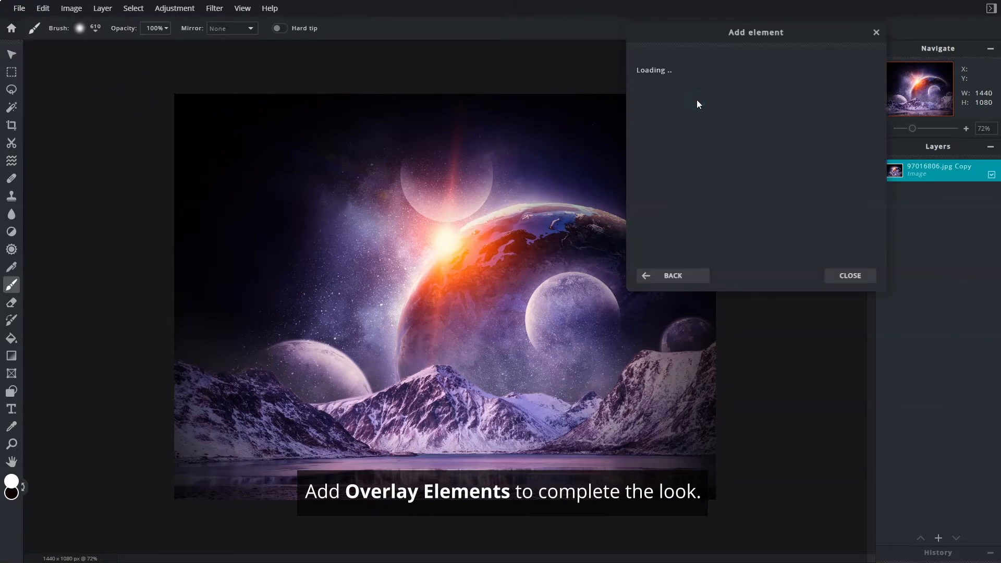
scroll(772, 136, down, 15)
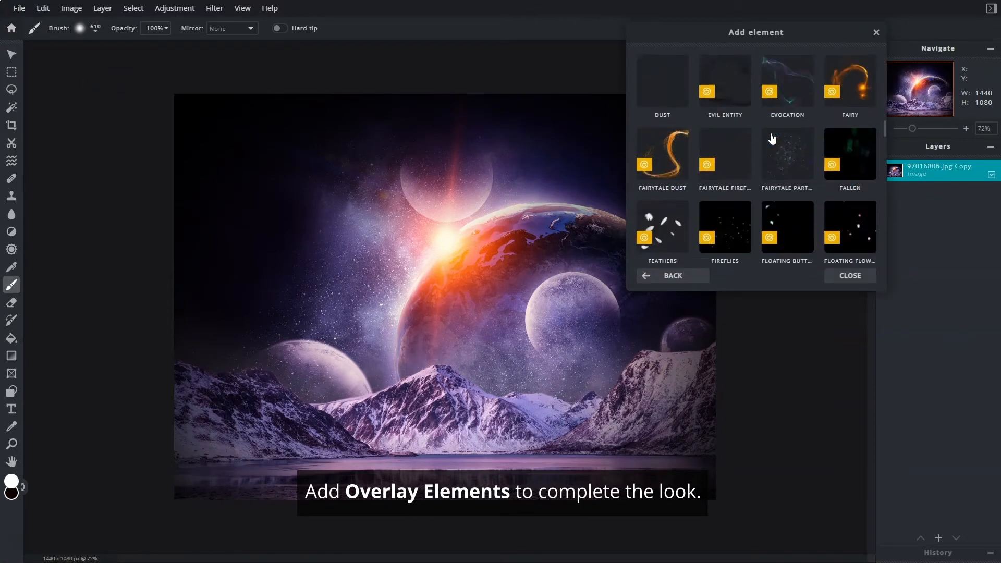
scroll(772, 138, down, 10)
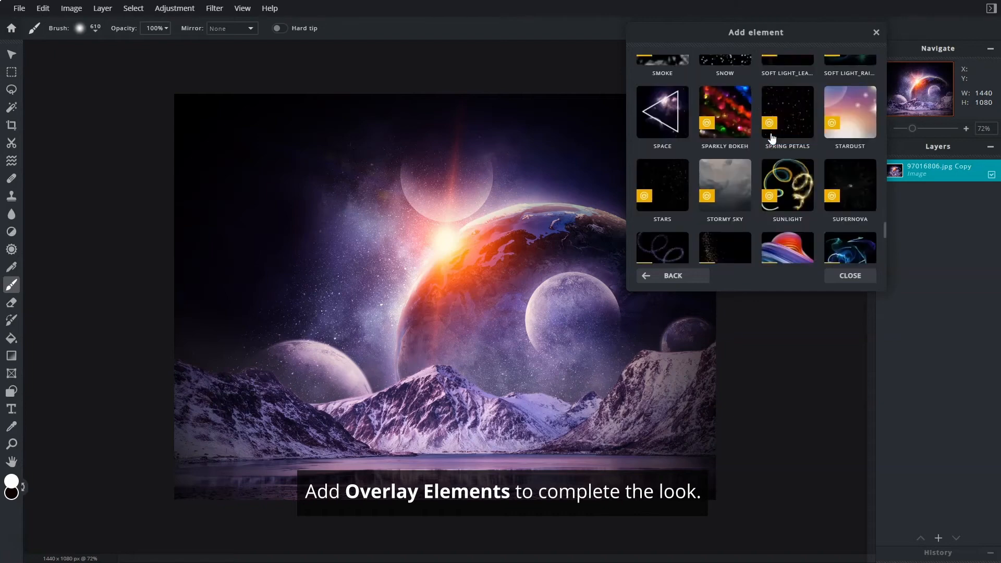
click(682, 163)
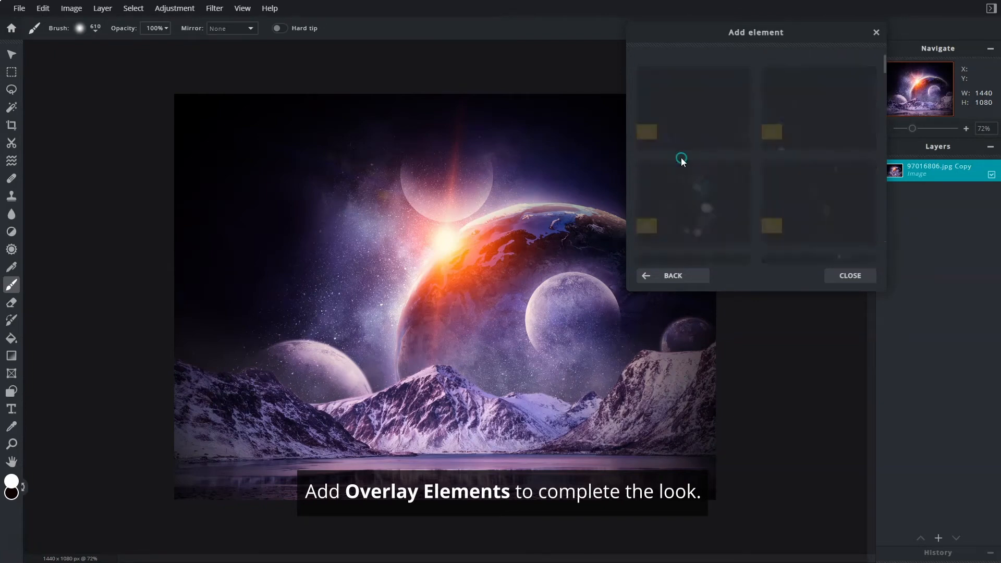
scroll(757, 158, down, 5)
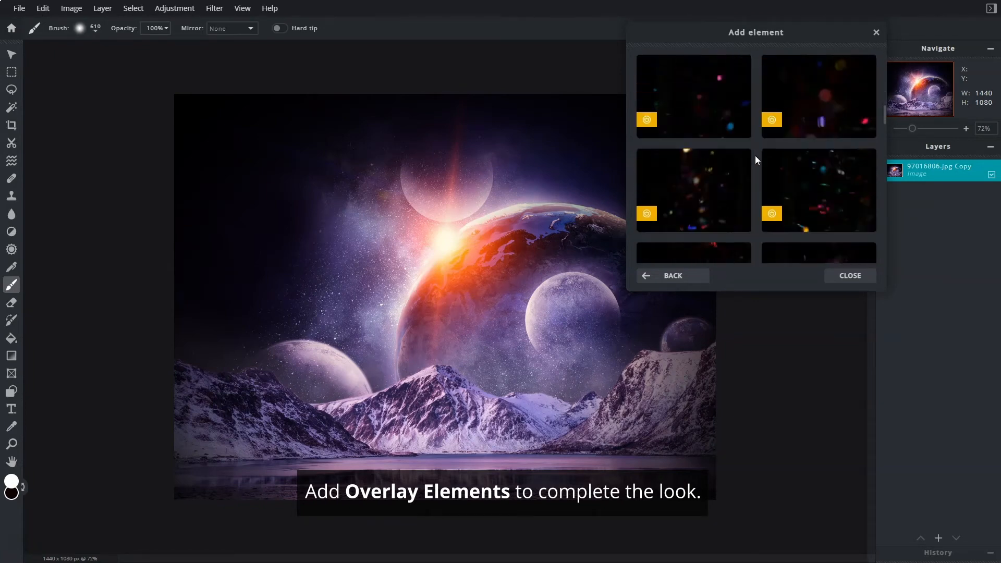
click(711, 96)
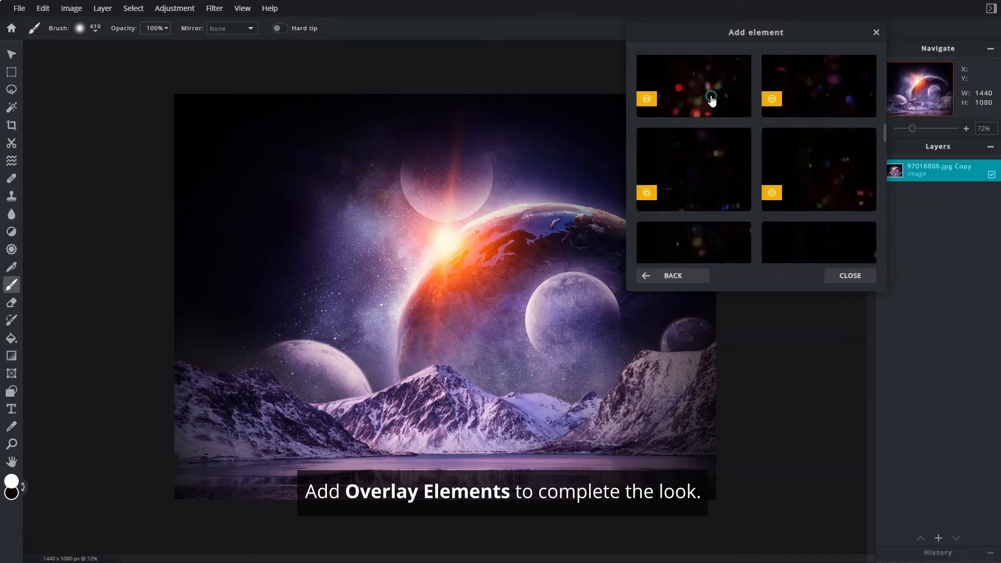
click(876, 33)
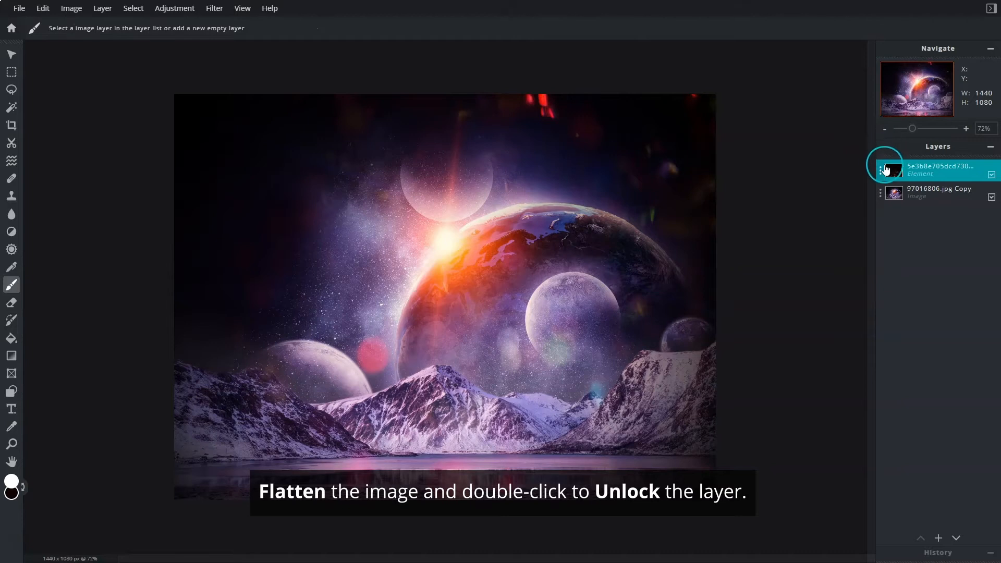
Flatten the image into one unlocked layer and move it up to Y -129, leaving an empty strip below the lake.
click(884, 176)
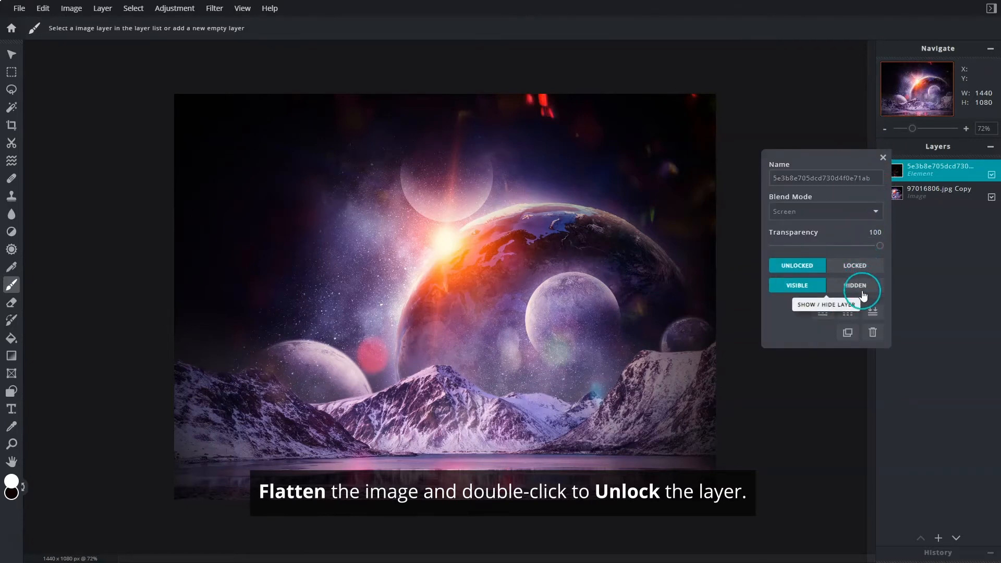
click(871, 312)
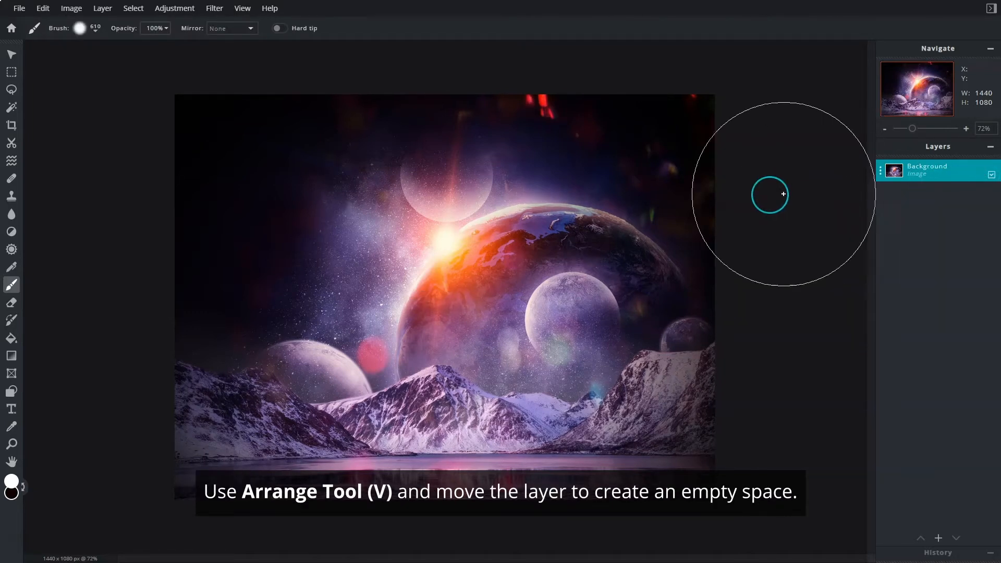
click(6, 57)
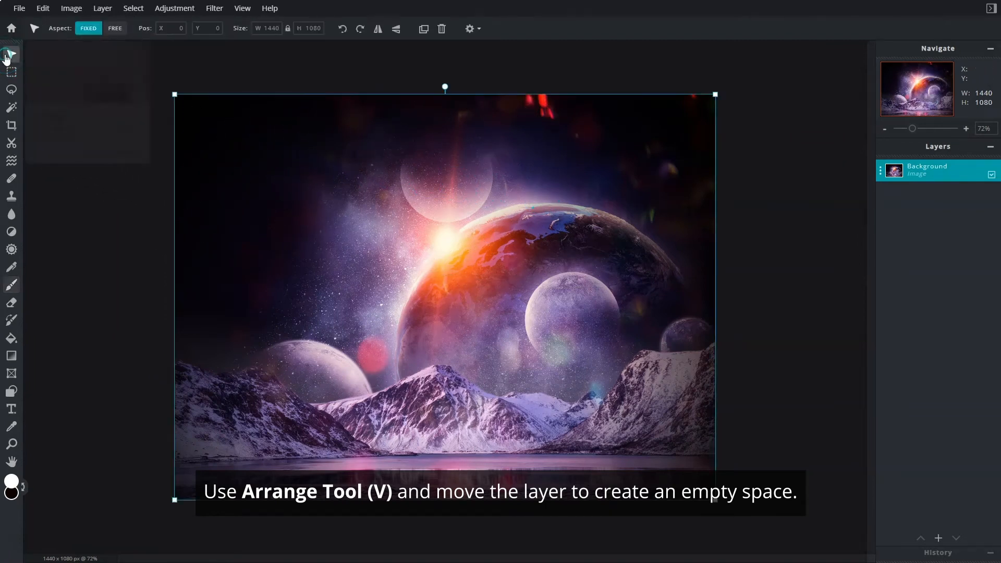
drag(424, 293, 427, 245)
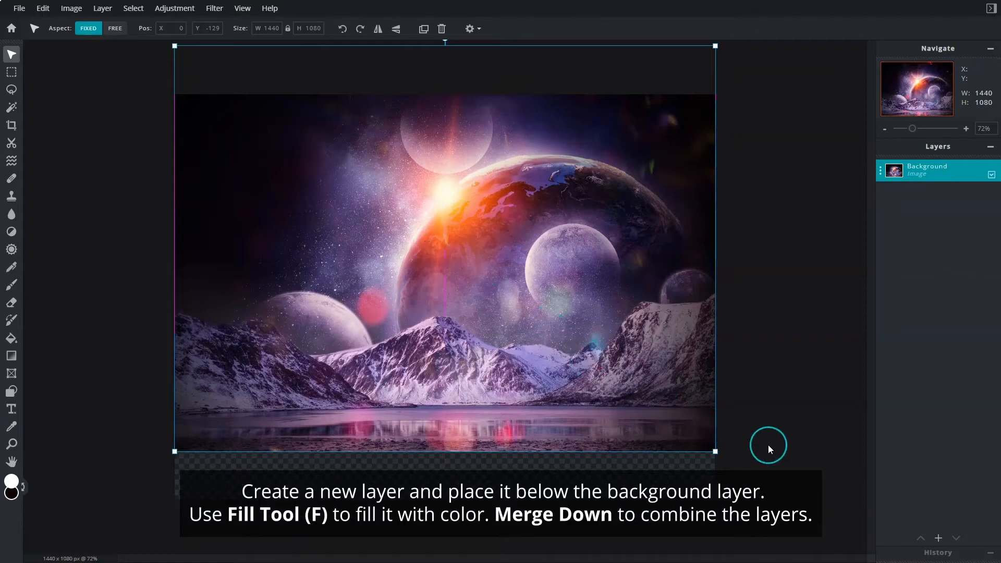
Add an empty layer and place it below the Background layer.
click(938, 539)
click(939, 540)
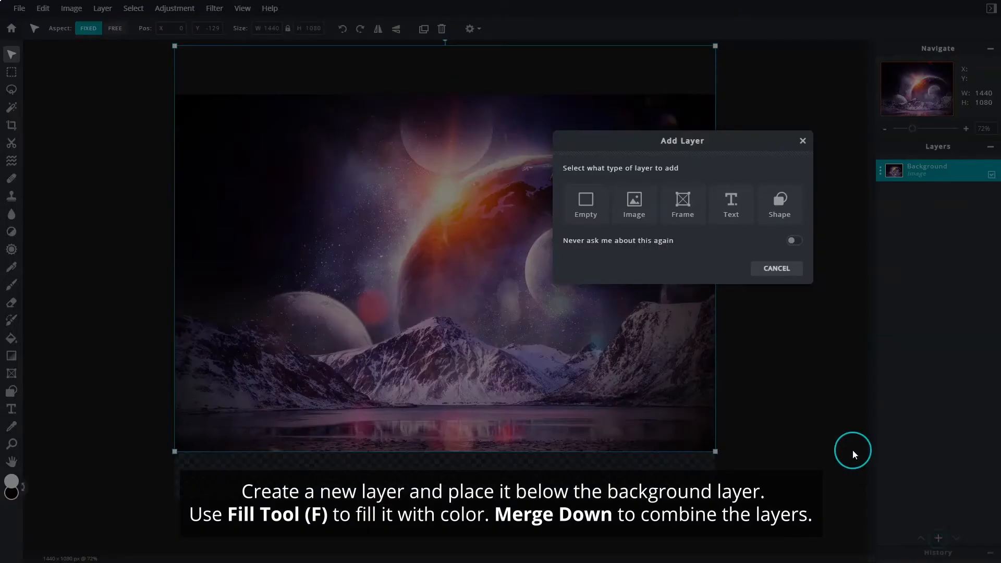
click(580, 216)
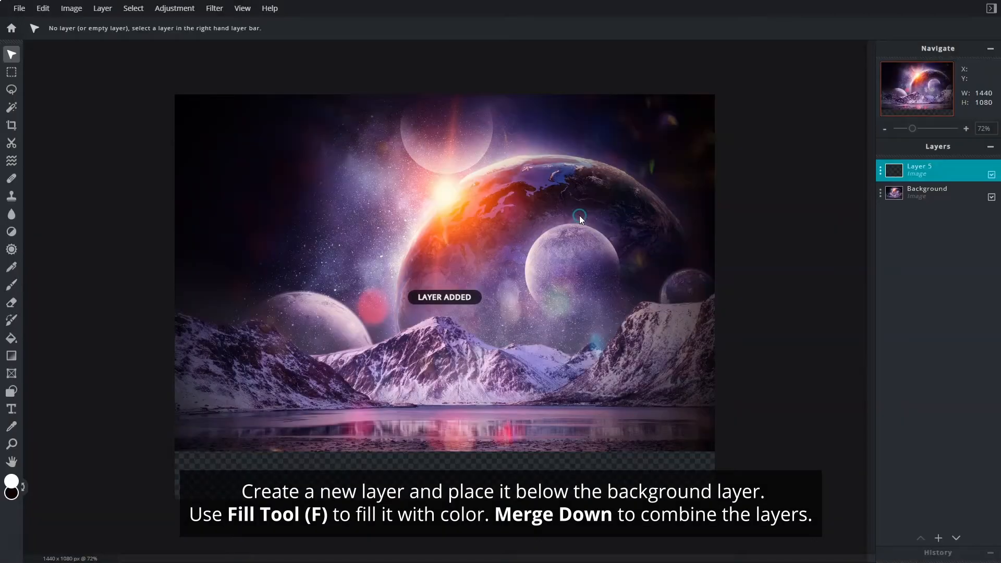
drag(951, 167, 959, 190)
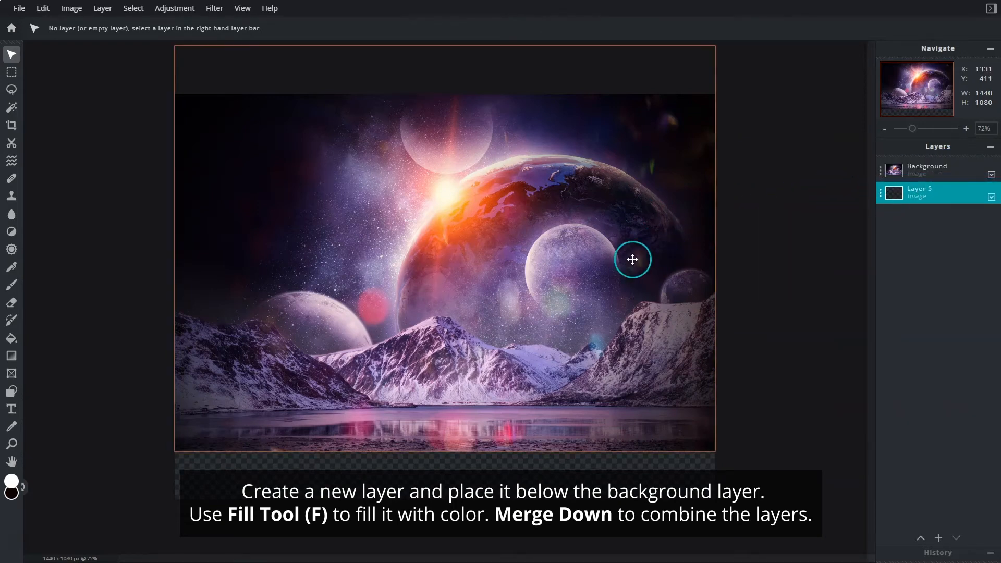
Fill the new empty layer with the cream colour #FFF3E2.
click(12, 340)
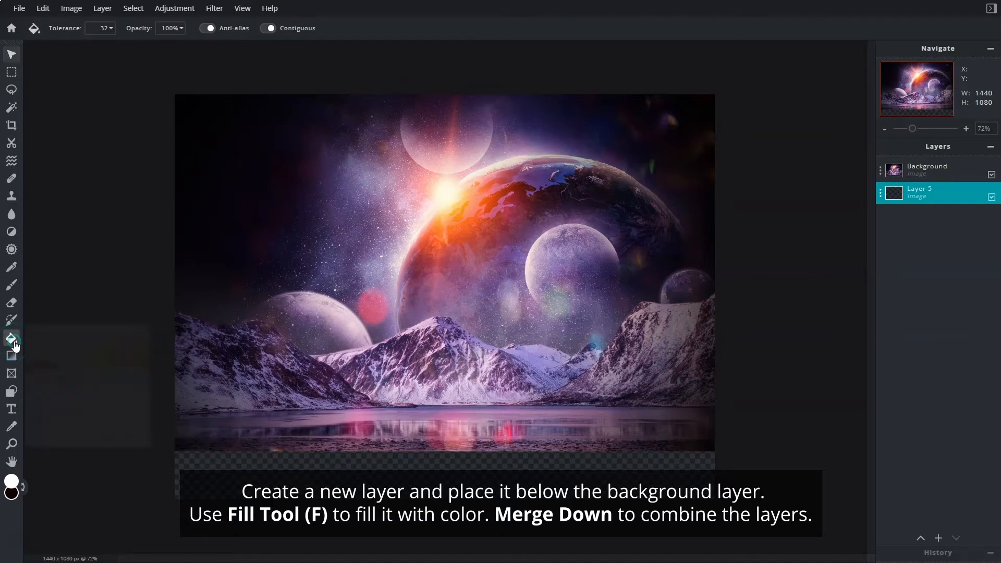
click(15, 483)
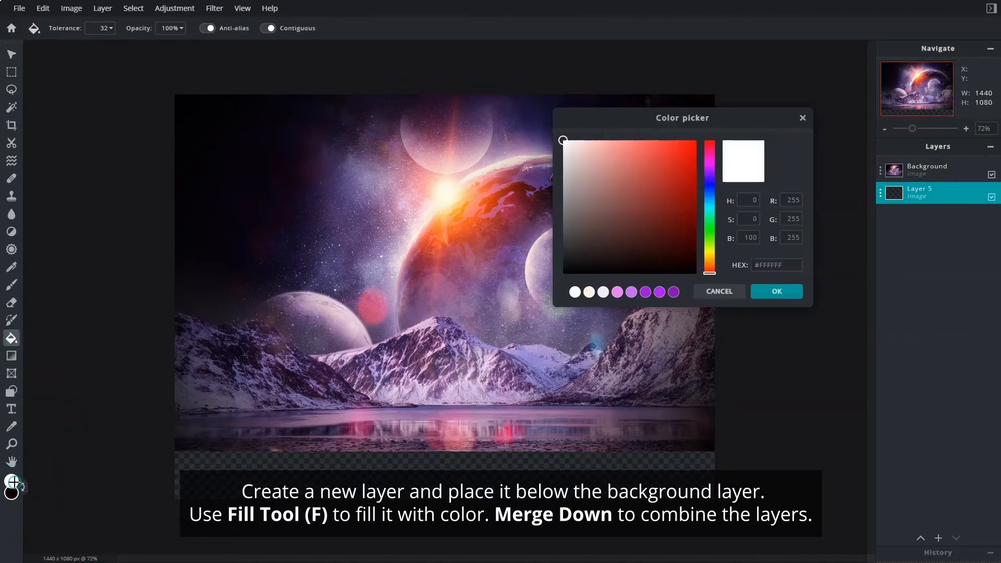
click(590, 299)
click(801, 263)
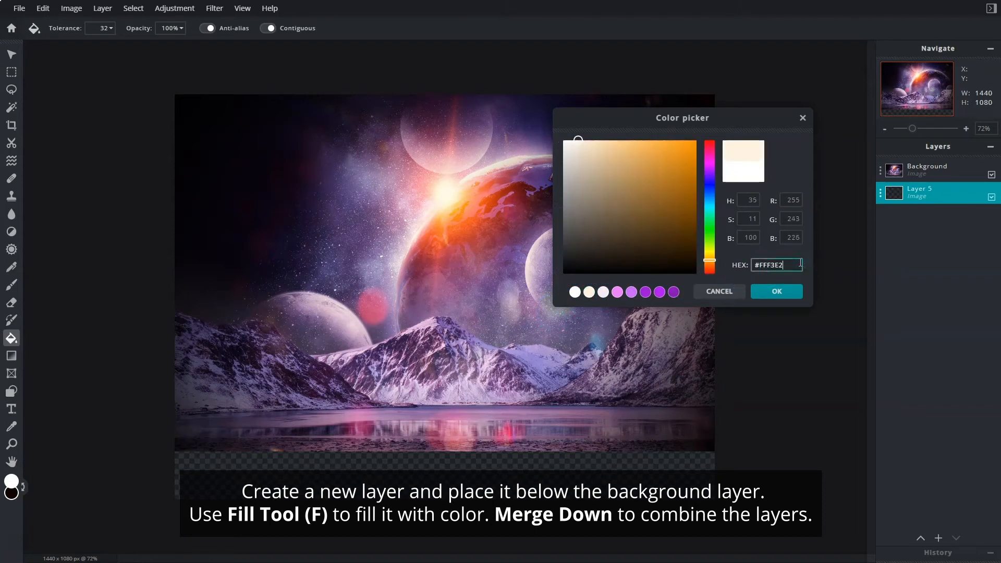
click(777, 291)
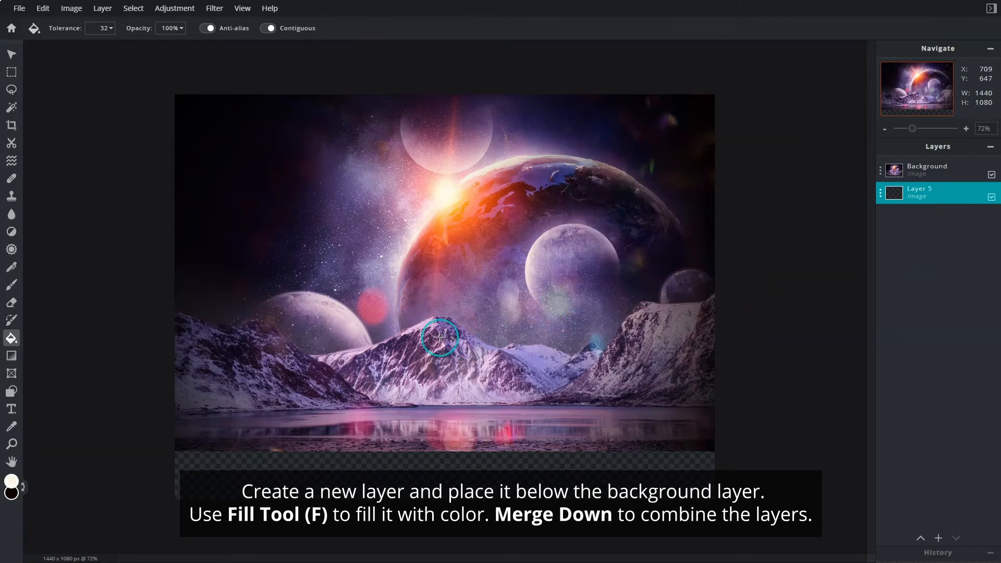
click(439, 336)
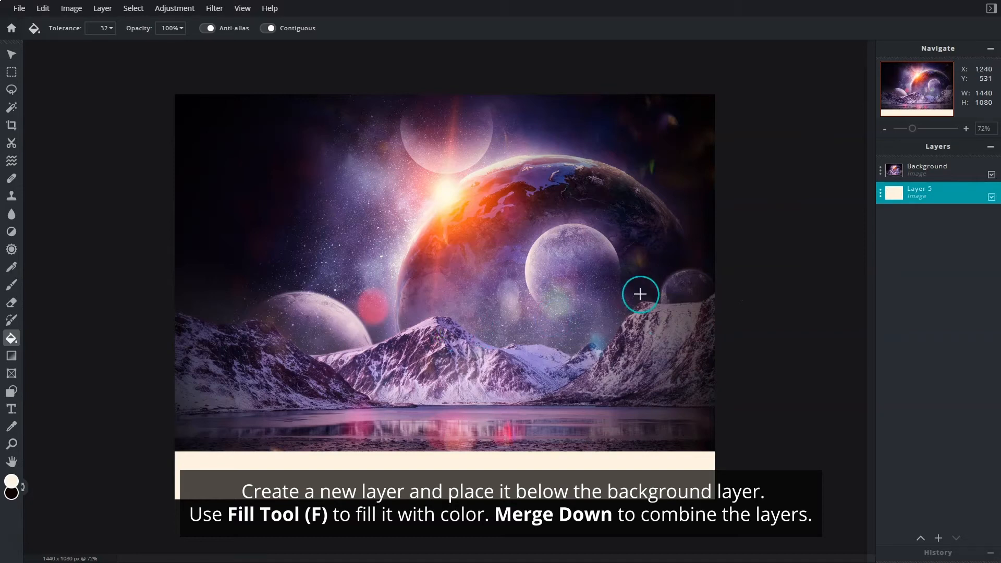
Merge the Background layer down into the cream-filled layer.
click(925, 177)
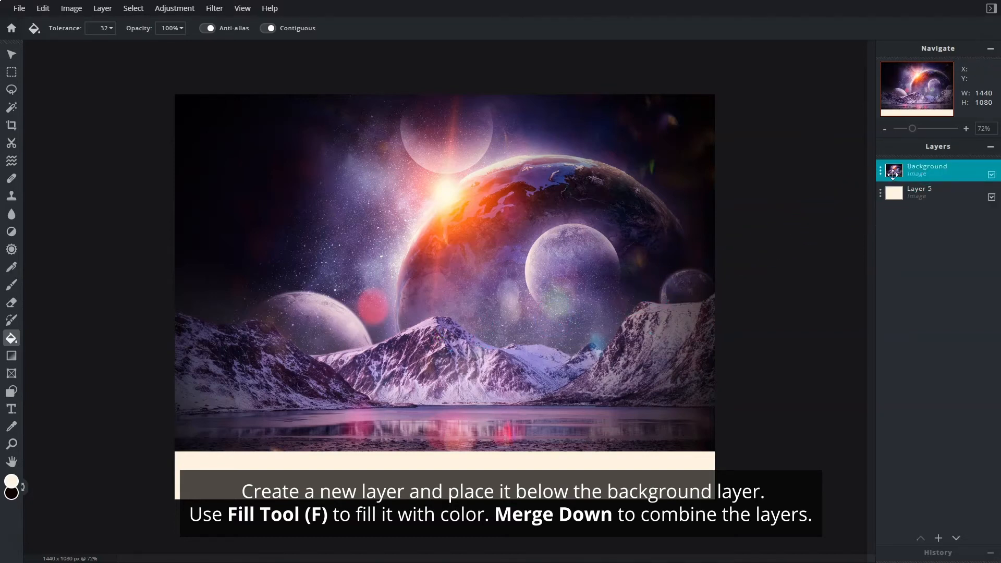
click(881, 177)
click(829, 312)
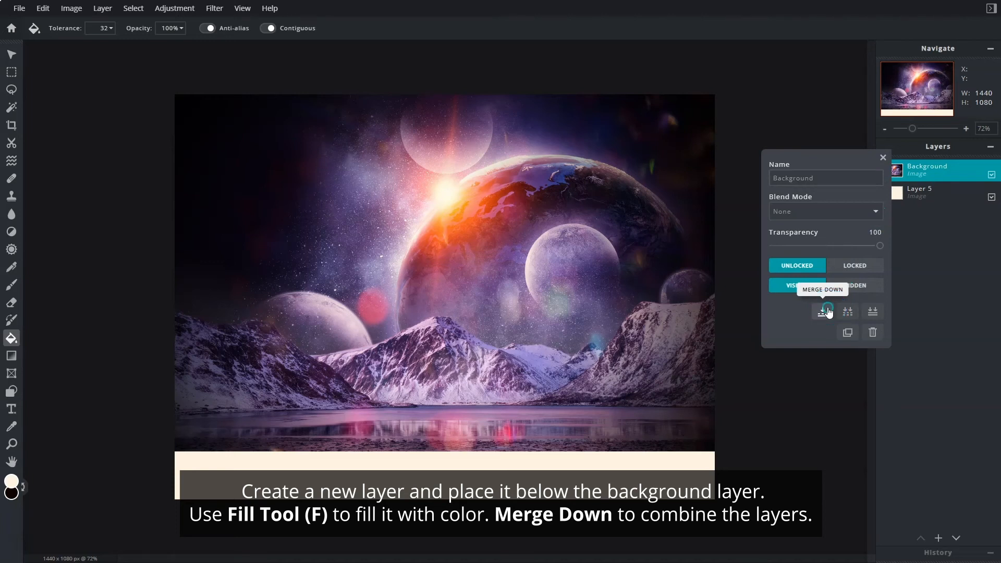
click(950, 226)
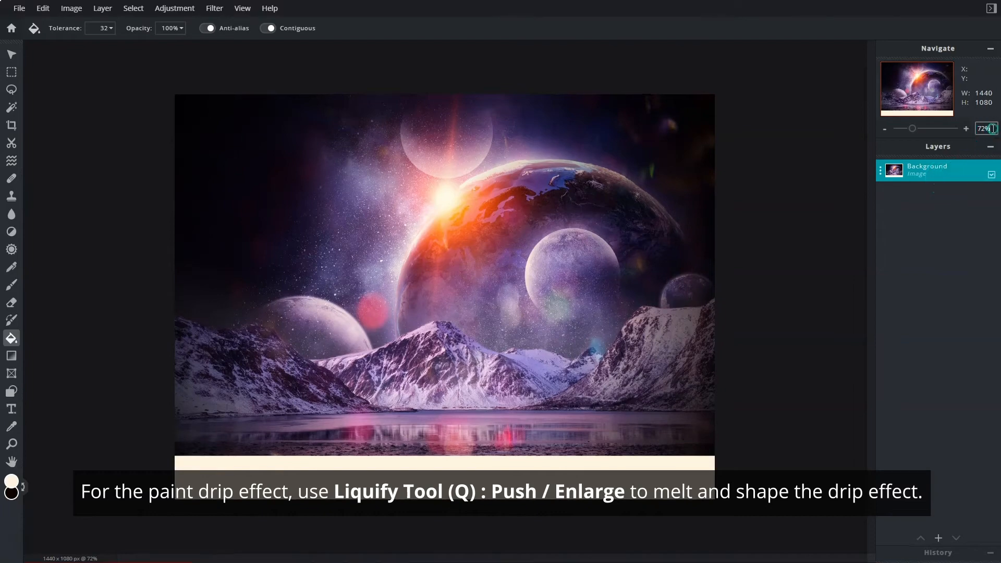
Using Liquify Push at size 106, pull six paint drips of varied length from the lake's lower edge down into the cream strip.
click(966, 128)
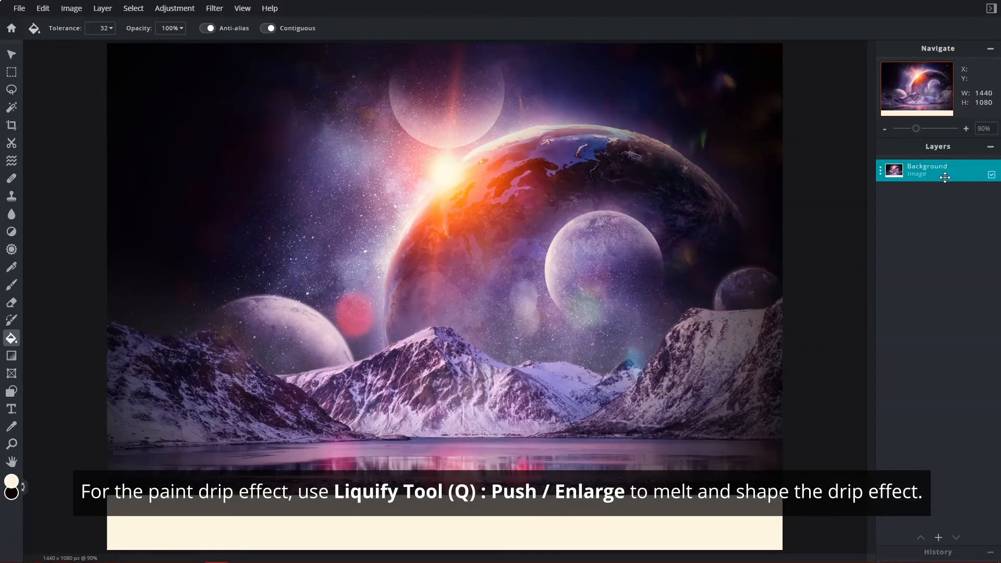
click(12, 162)
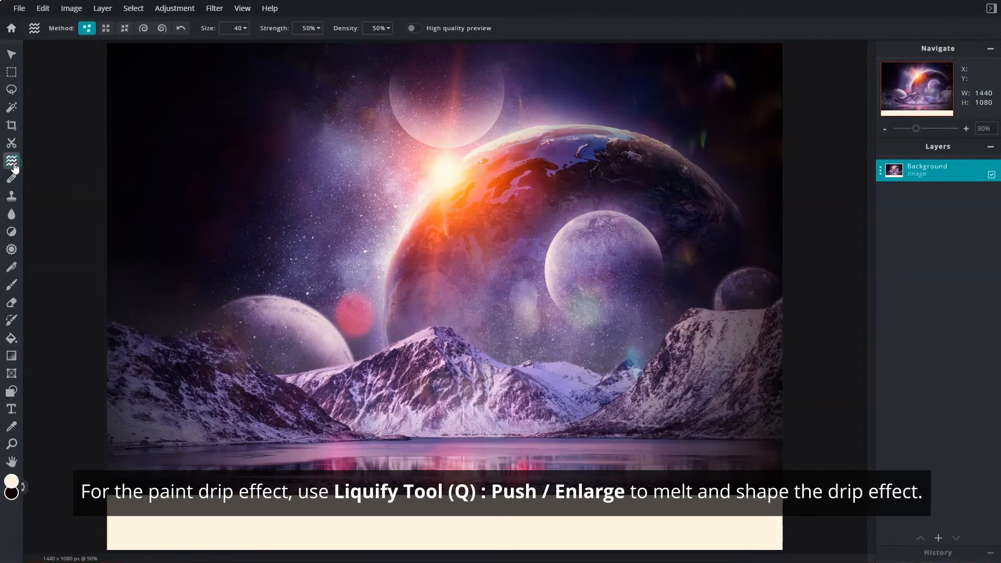
click(90, 29)
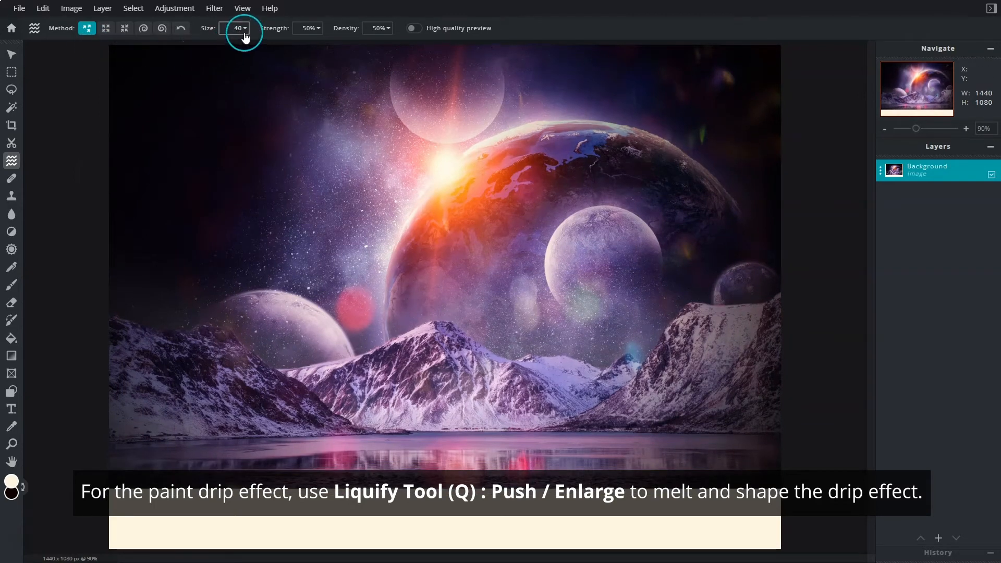
click(244, 29)
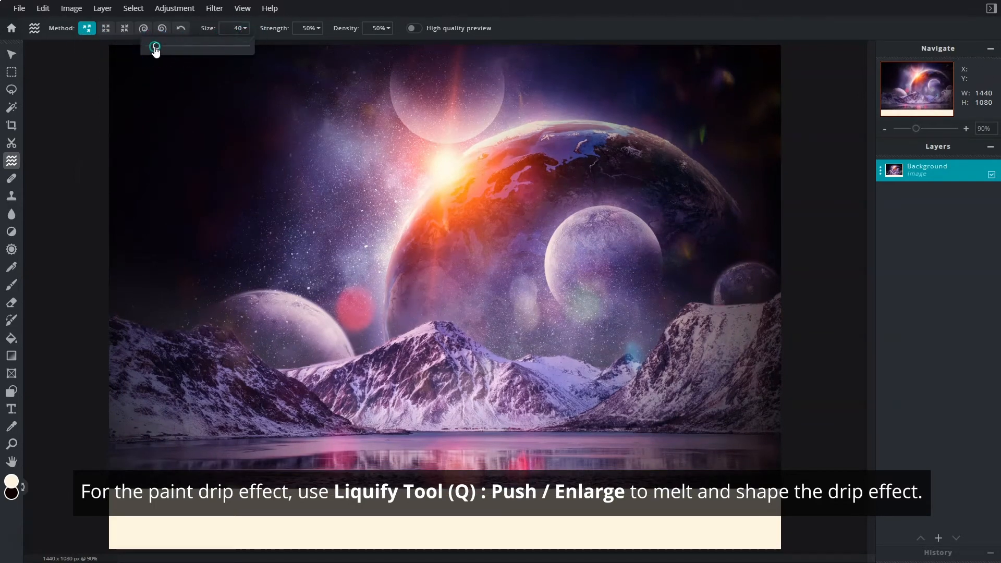
drag(170, 49, 171, 50)
drag(174, 462, 176, 508)
drag(284, 482, 283, 530)
drag(378, 483, 379, 503)
drag(494, 482, 495, 523)
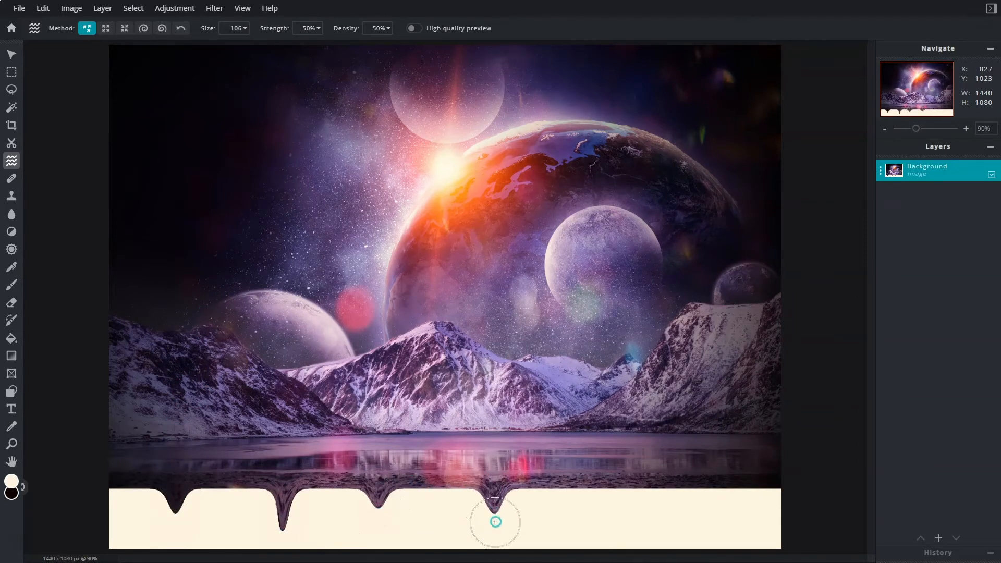
drag(629, 483, 630, 531)
drag(731, 483, 734, 523)
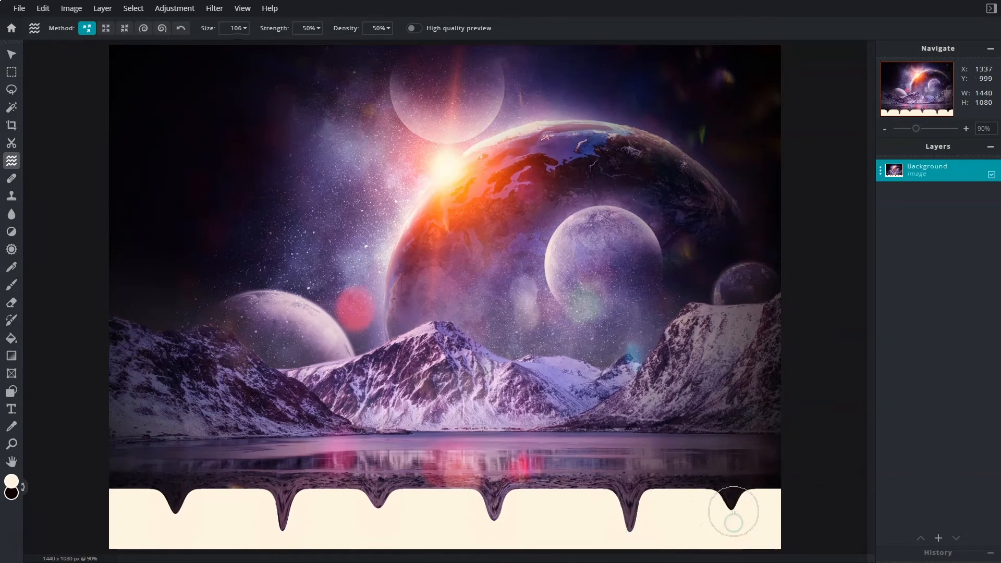
Reduce the Liquify Push size to 46 and pull short, small drips between the large ones.
click(244, 28)
drag(168, 46, 158, 47)
drag(443, 487, 444, 494)
With Liquify Enlarge at size 90, round out the cream edge between the drips across the full image width.
click(106, 29)
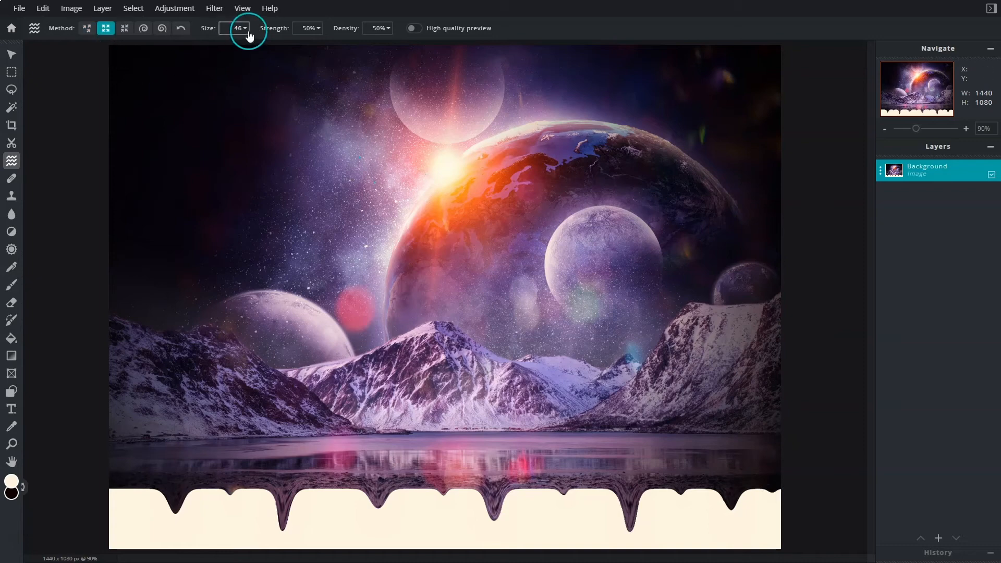
click(245, 28)
drag(158, 47, 165, 48)
drag(141, 496, 125, 497)
drag(200, 497, 216, 498)
mouse_move(253, 496)
mouse_down()
mouse_move(360, 497)
mouse_move(339, 492)
mouse_up()
mouse_move(411, 495)
mouse_down()
mouse_move(596, 493)
mouse_move(613, 509)
mouse_move(650, 501)
mouse_move(645, 516)
mouse_move(658, 499)
mouse_move(749, 499)
mouse_move(717, 502)
mouse_up()
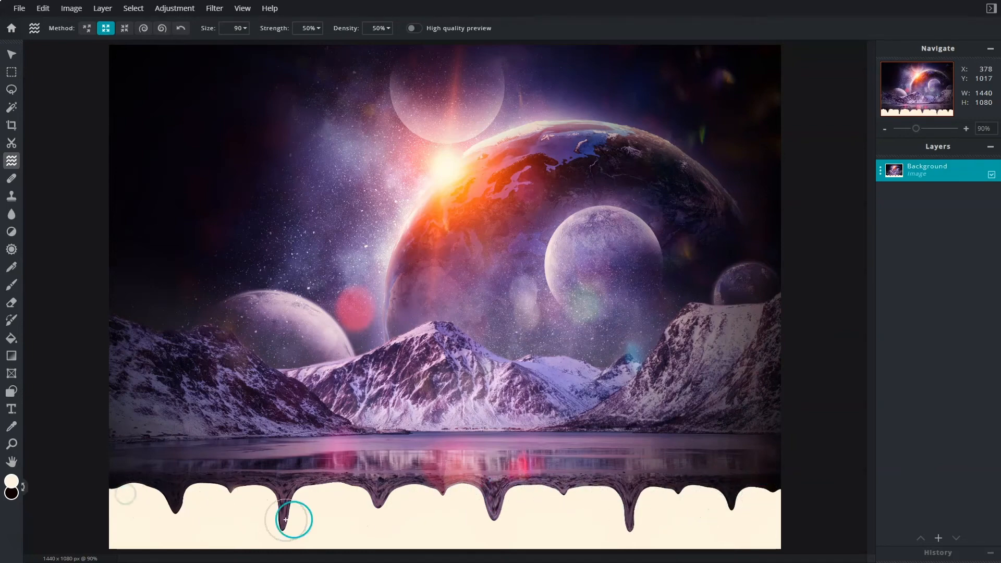
With Liquify Push at size 64, lengthen the existing large and small drips further down into the cream strip.
click(87, 27)
click(238, 28)
drag(165, 46, 161, 46)
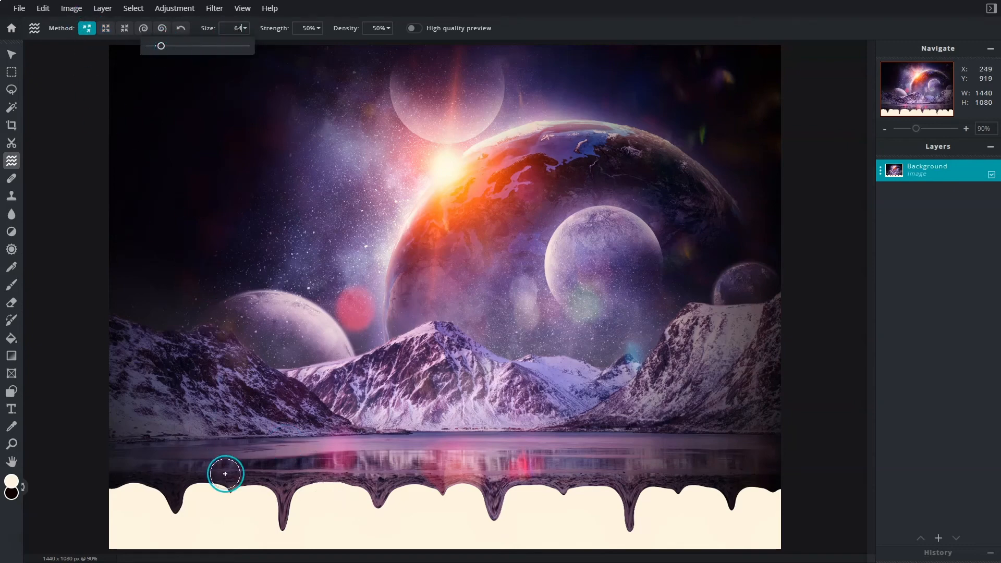
drag(227, 475, 230, 498)
drag(443, 492, 445, 501)
drag(379, 503, 380, 524)
drag(284, 525, 285, 533)
drag(176, 508, 178, 523)
drag(565, 492, 568, 505)
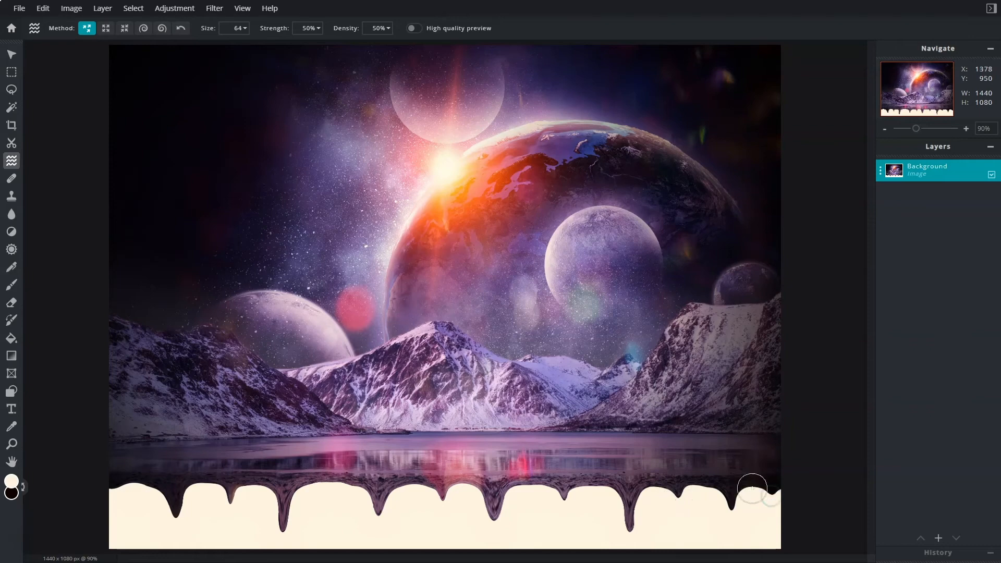
Switch the Liquify method to Enlarge and set its size to 80.
click(106, 28)
click(245, 28)
drag(159, 50, 162, 47)
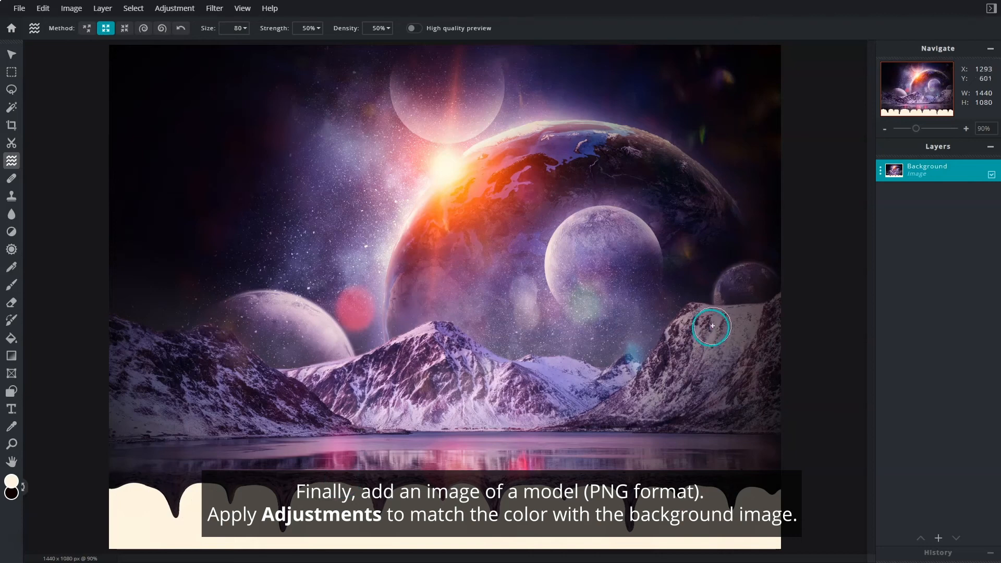
Add the model picture 92047881.png from the Source folder as a new image layer.
click(939, 539)
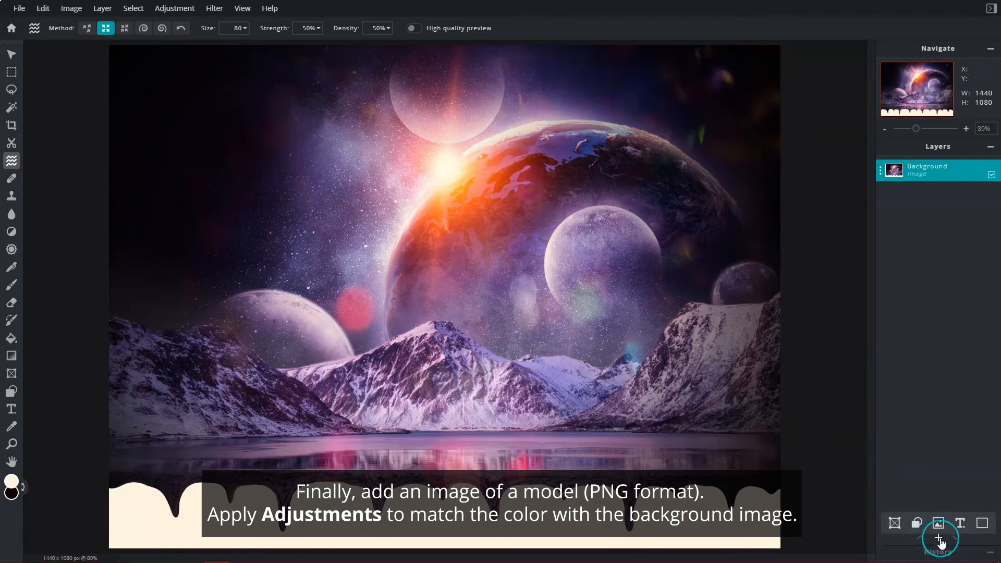
click(939, 539)
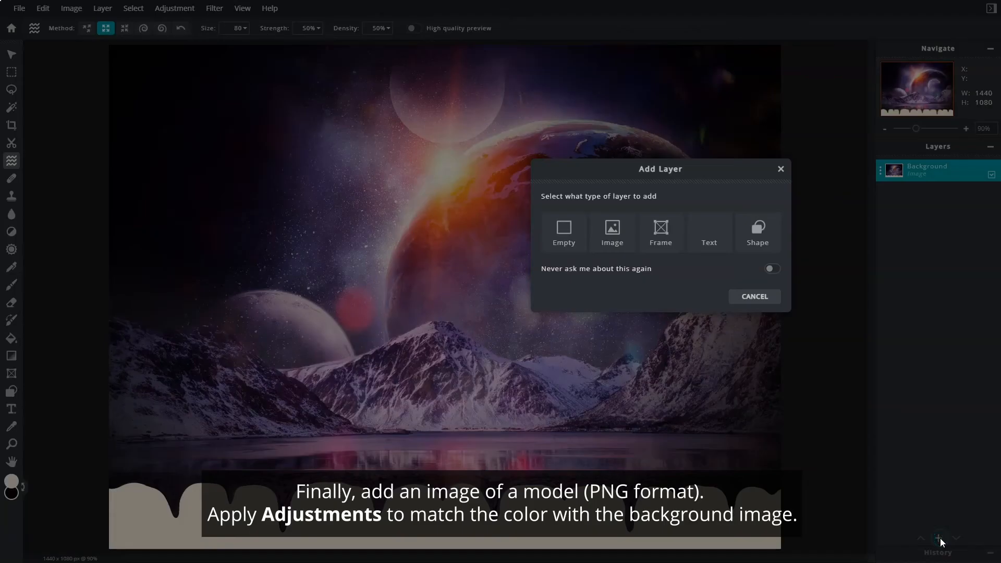
click(615, 257)
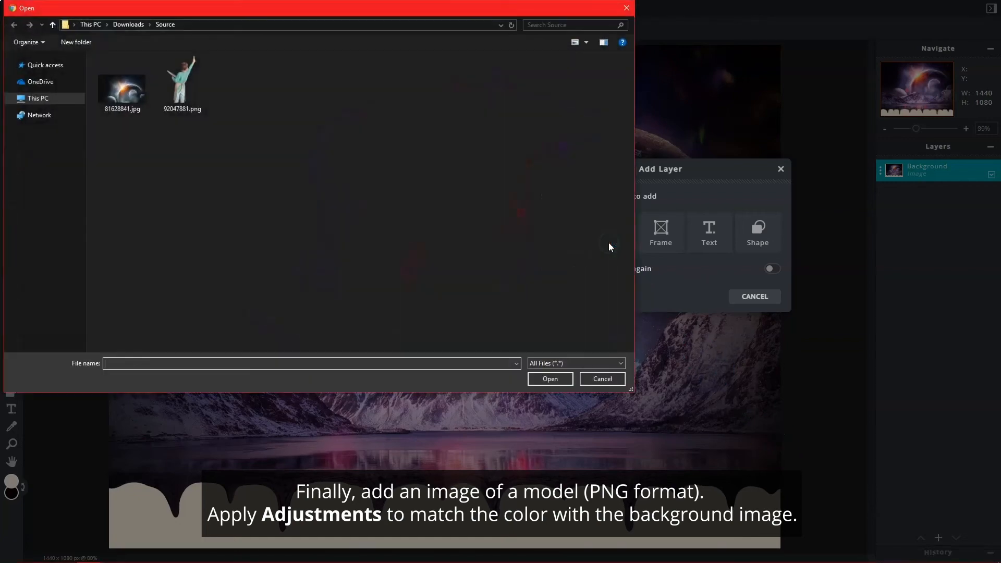
click(197, 82)
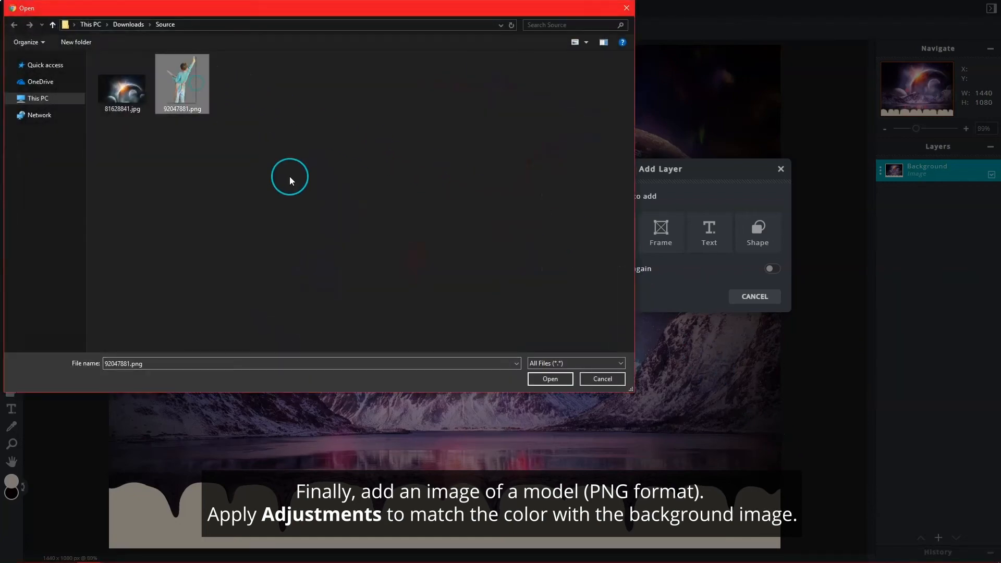
click(551, 379)
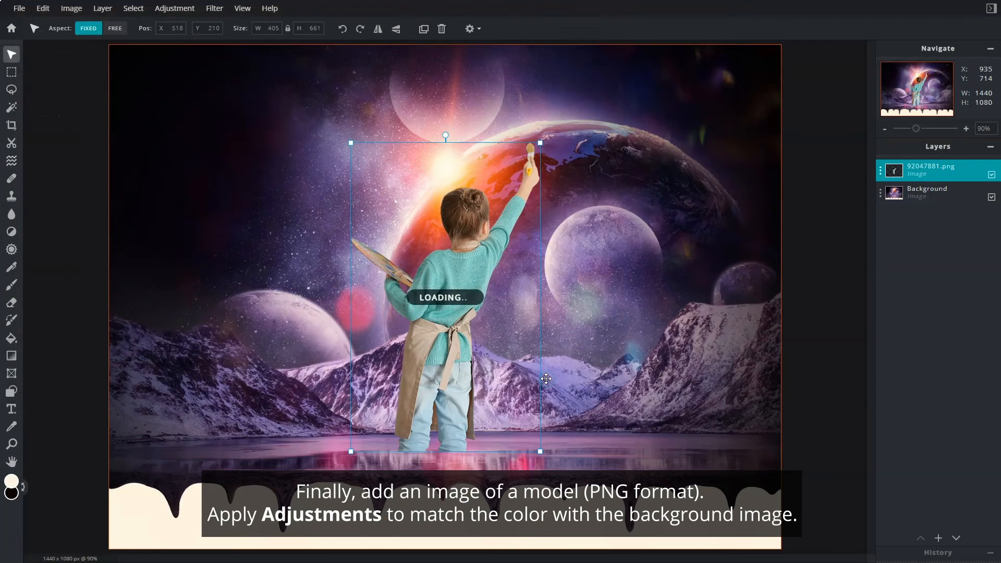
Apply a Temperature & tint adjustment to the model layer with temperature 20 and tint -12.
click(176, 8)
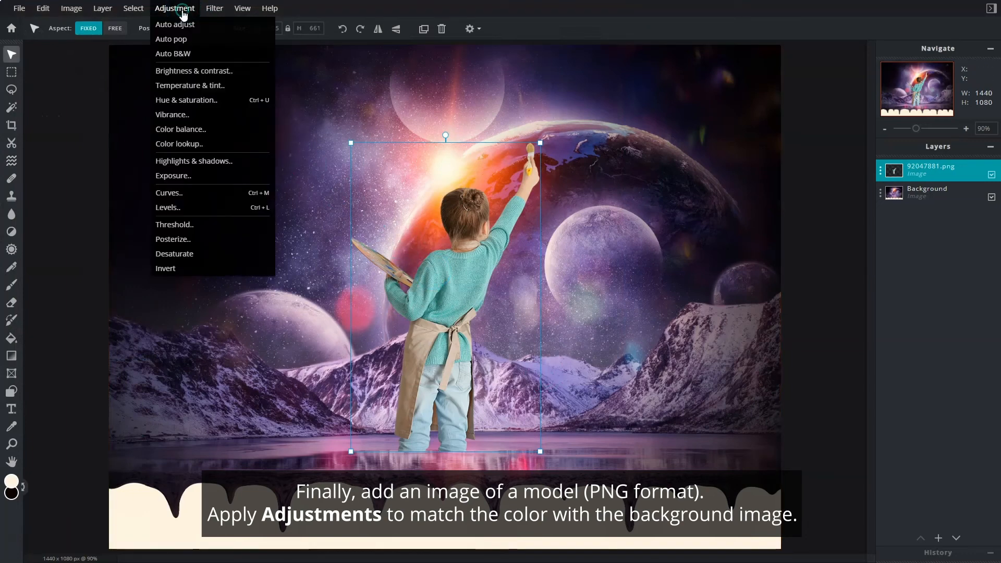
click(235, 86)
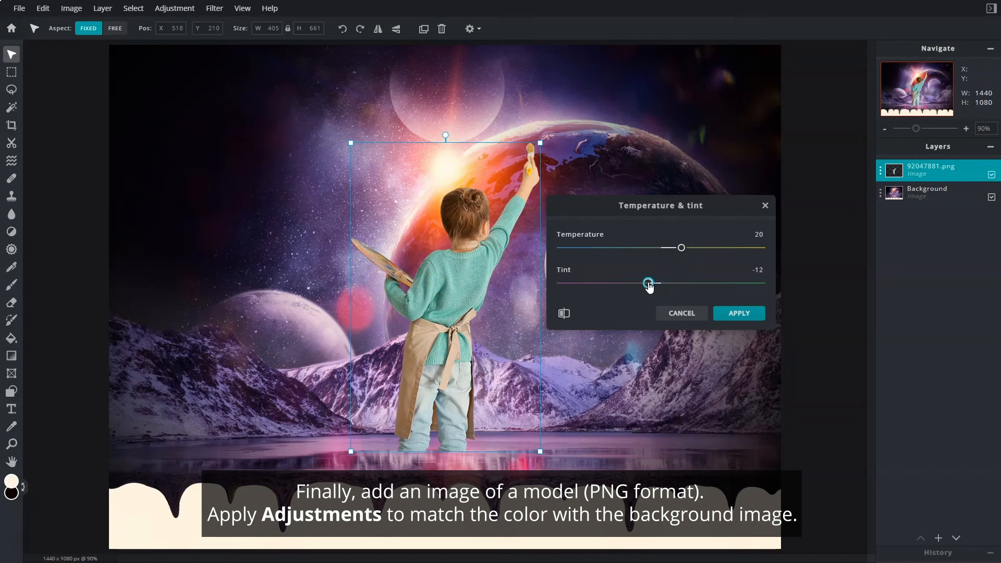
click(737, 314)
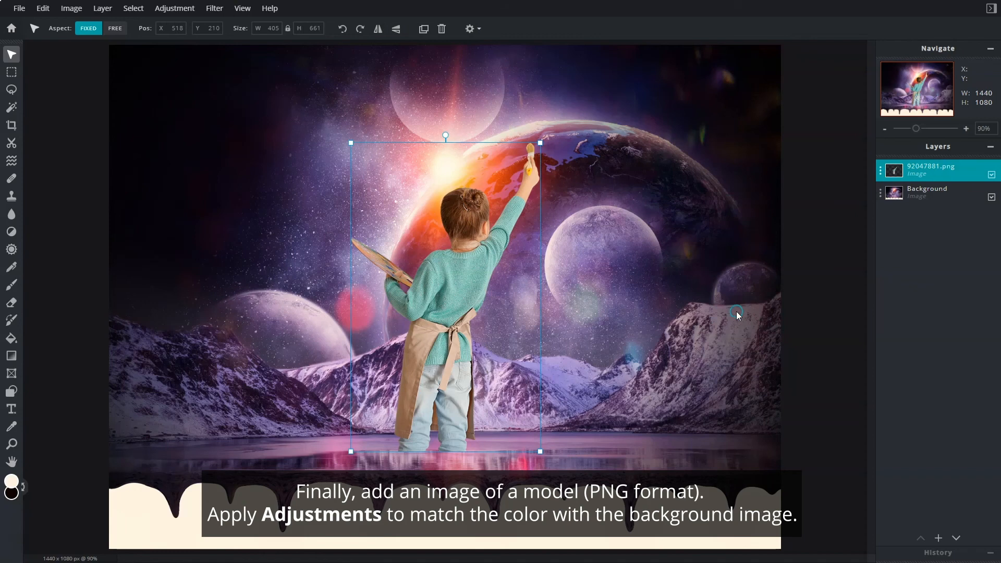
Scale the model down to 270 × 441 and place it over the drips at the image's lower edge, at X 560, Y 709.
drag(464, 283, 464, 380)
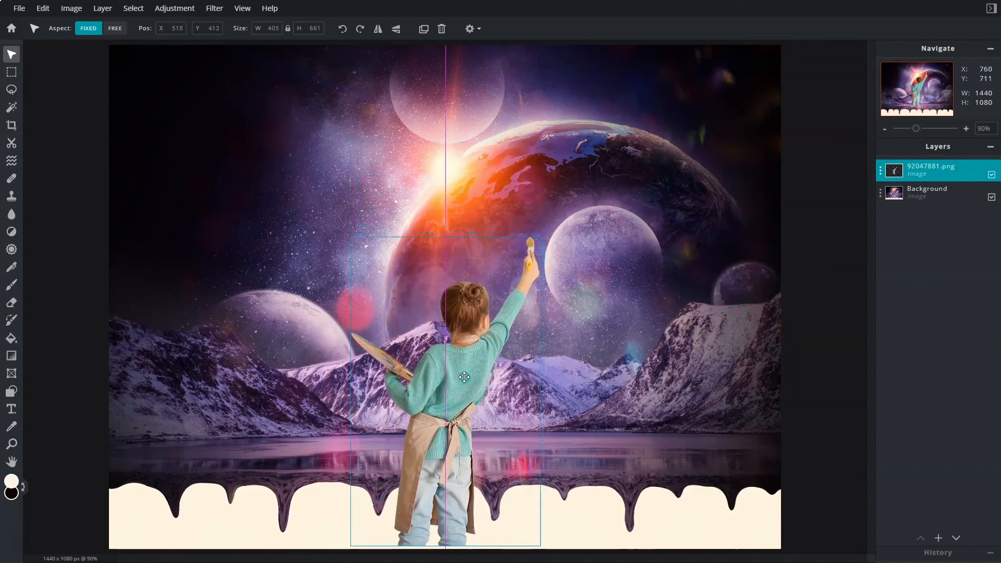
scroll(485, 282, down, 3)
drag(495, 267, 463, 330)
drag(430, 365, 440, 383)
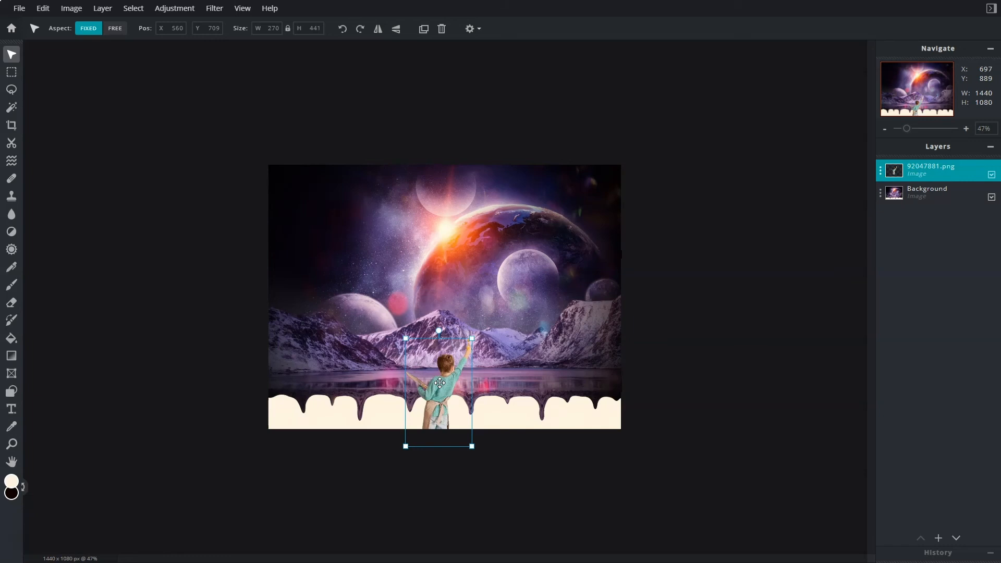
Apply a black drop shadow to the model with 21% opacity, 22 px blur, 13 px X offset and 20 px Y offset.
click(219, 8)
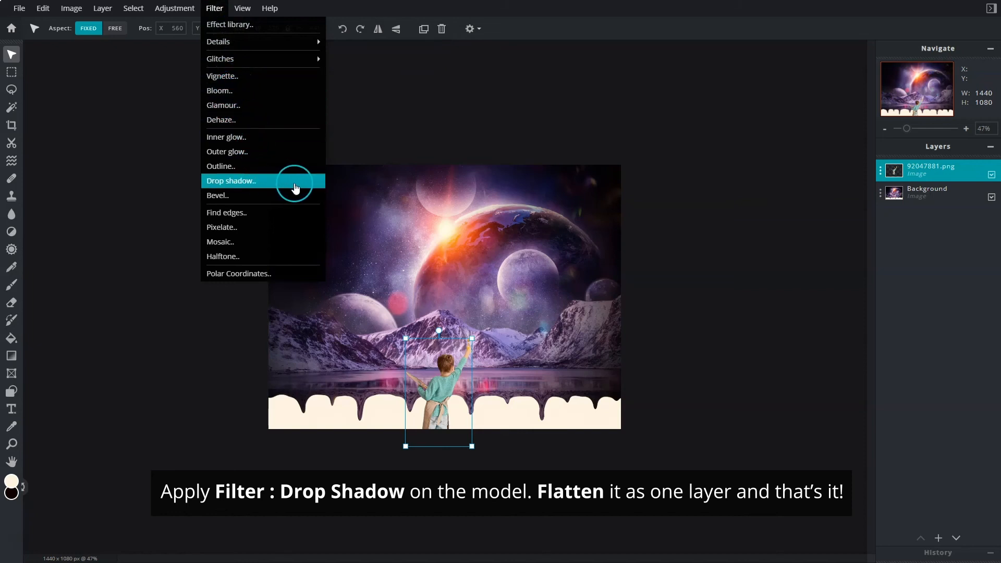
click(295, 187)
drag(662, 202, 632, 202)
drag(602, 234, 621, 203)
click(634, 204)
click(658, 266)
drag(673, 266, 670, 267)
drag(620, 202, 625, 204)
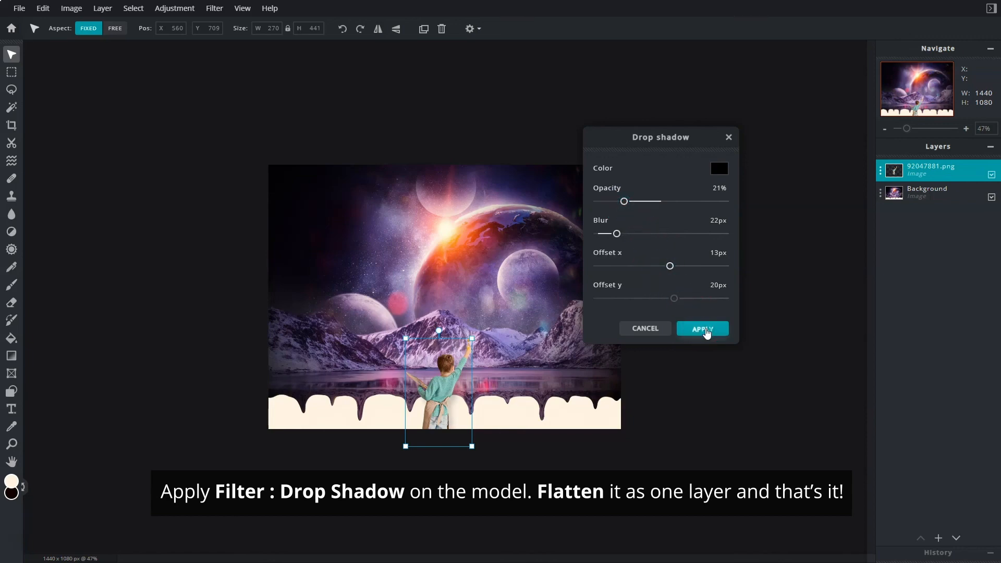
click(707, 329)
scroll(658, 399, up, 3)
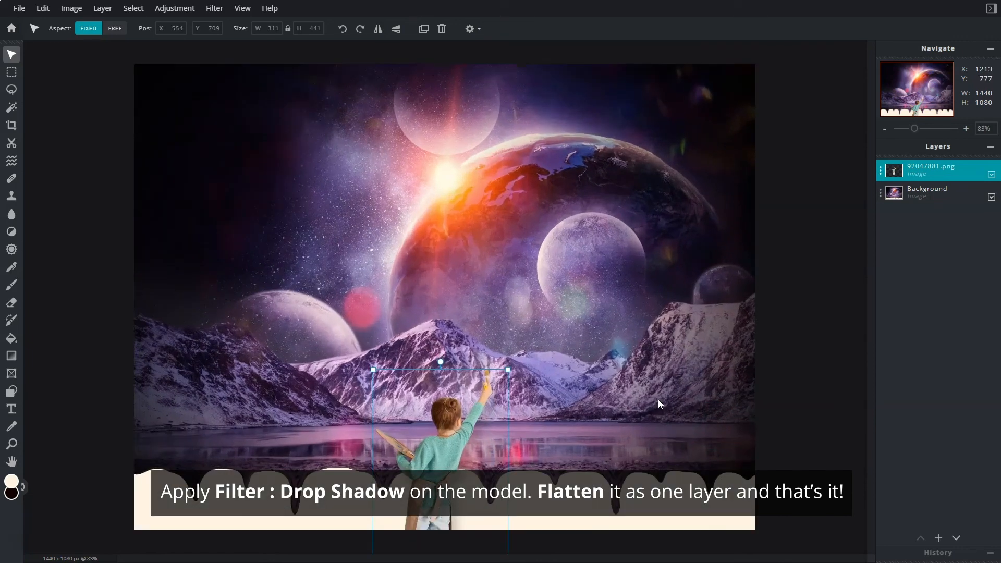
scroll(658, 400, up, 1)
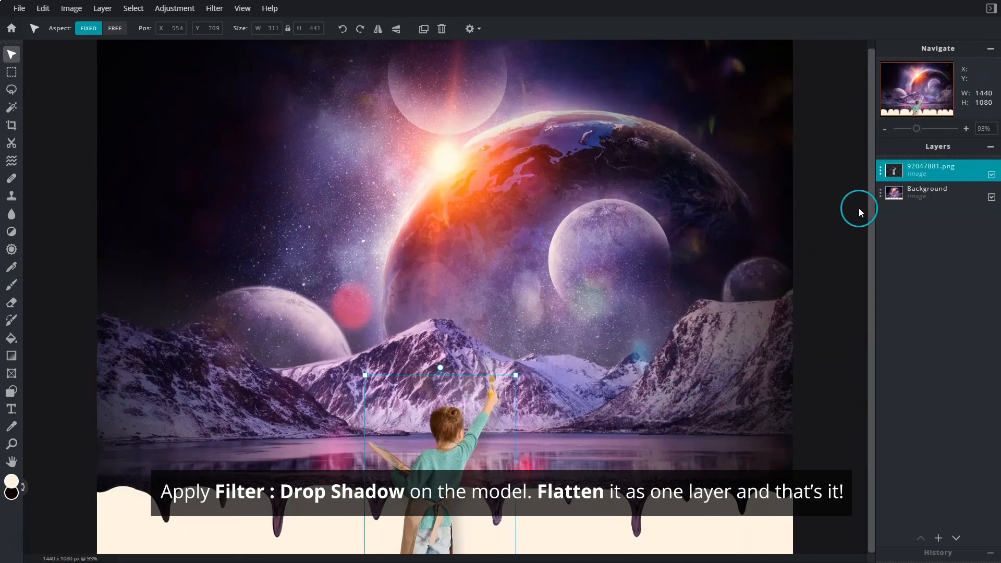